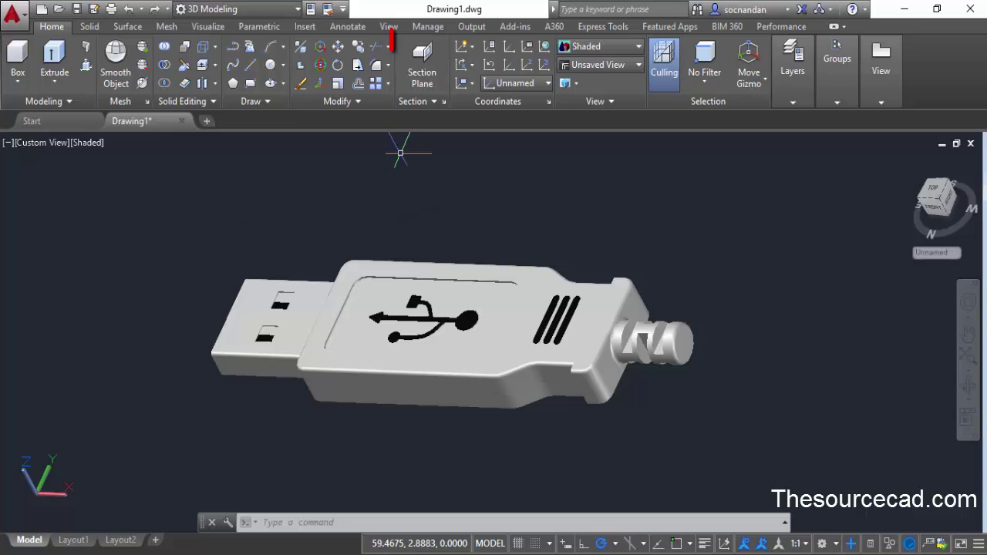
- Place a new section plane across the USB plug's connector end and select it
{"action": "left_click", "coordinate": [423, 69]}
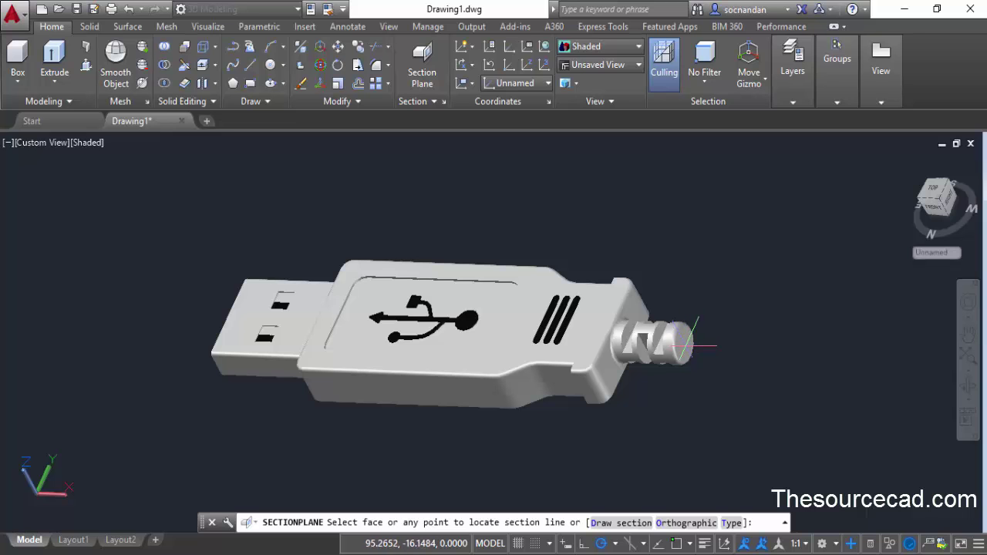
{"action": "left_click", "coordinate": [689, 343]}
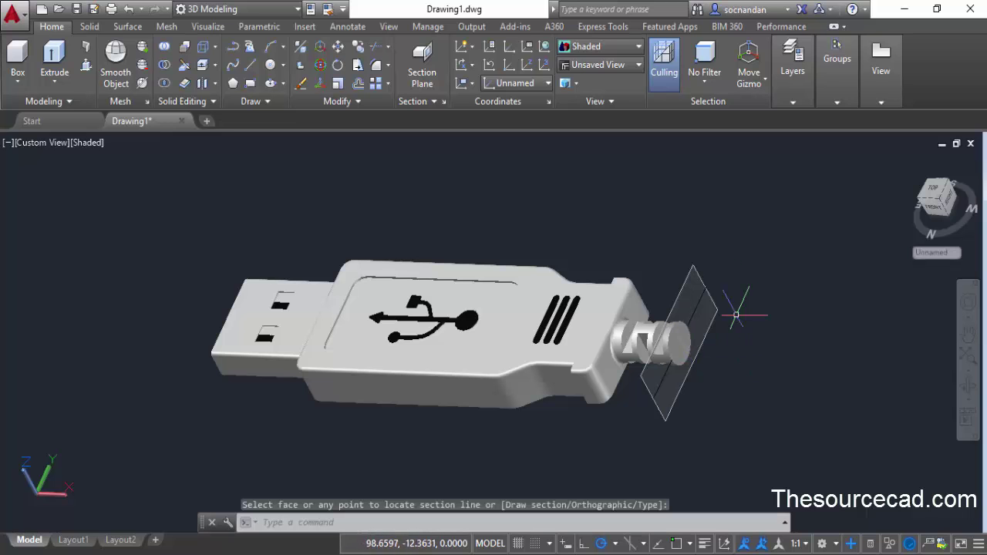
{"action": "left_click", "coordinate": [668, 420]}
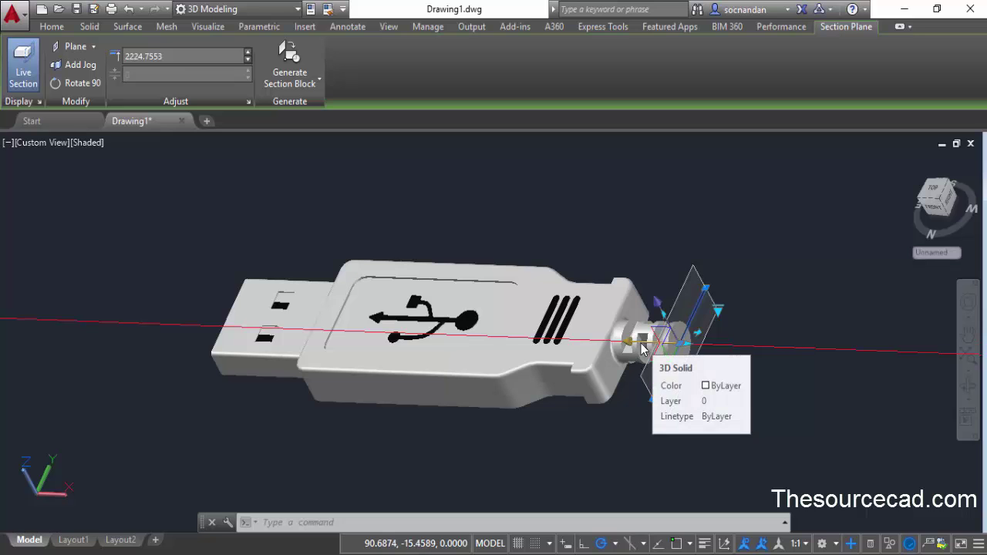
- Move the section plane to the plug body's end, enable Live Section and flip the kept side
{"action": "left_click", "coordinate": [640, 344]}
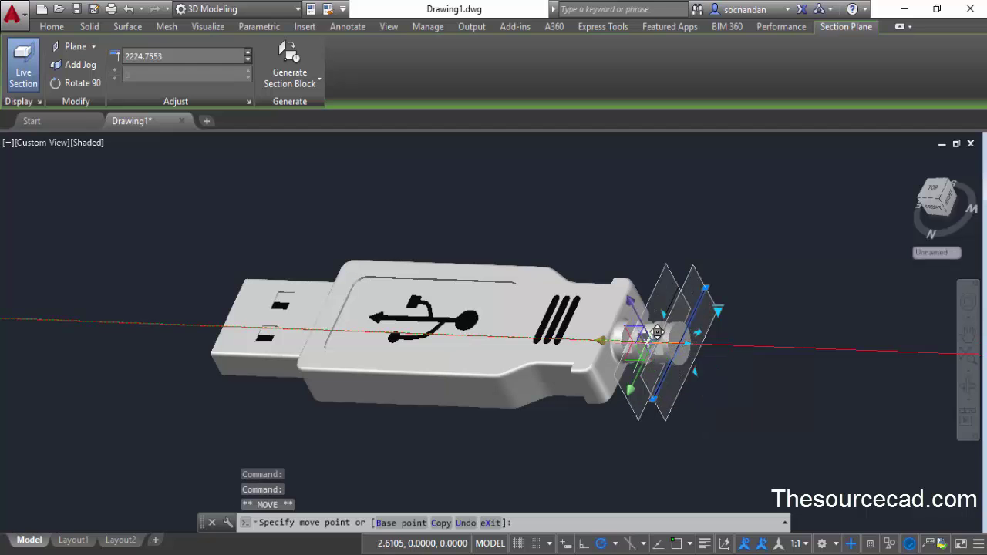
{"action": "left_click", "coordinate": [588, 339]}
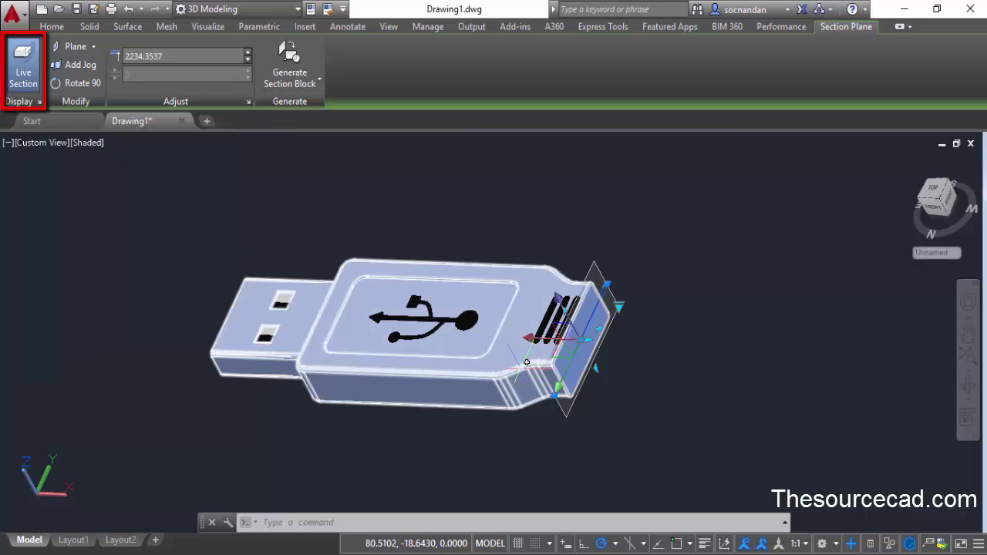
{"action": "left_click", "coordinate": [26, 68]}
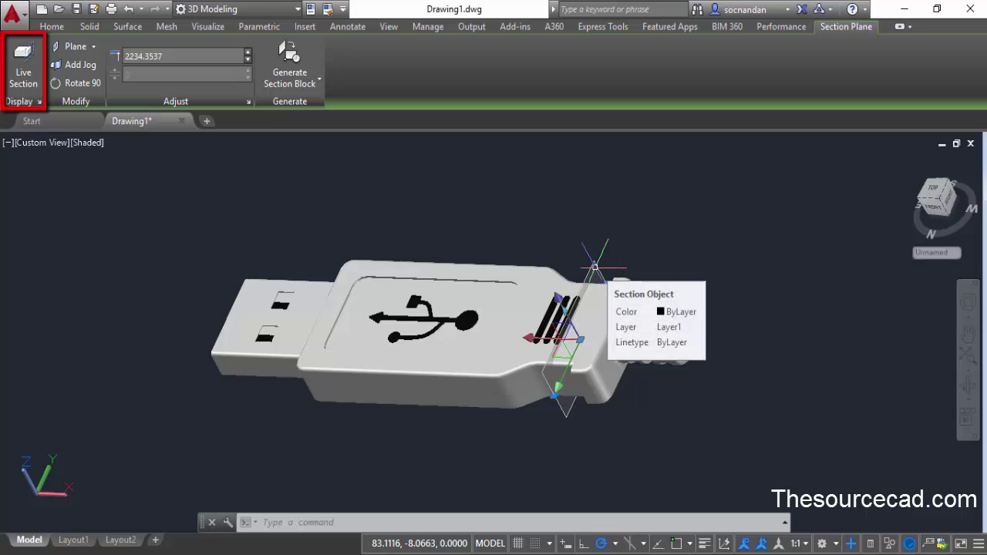
{"action": "left_click", "coordinate": [29, 89]}
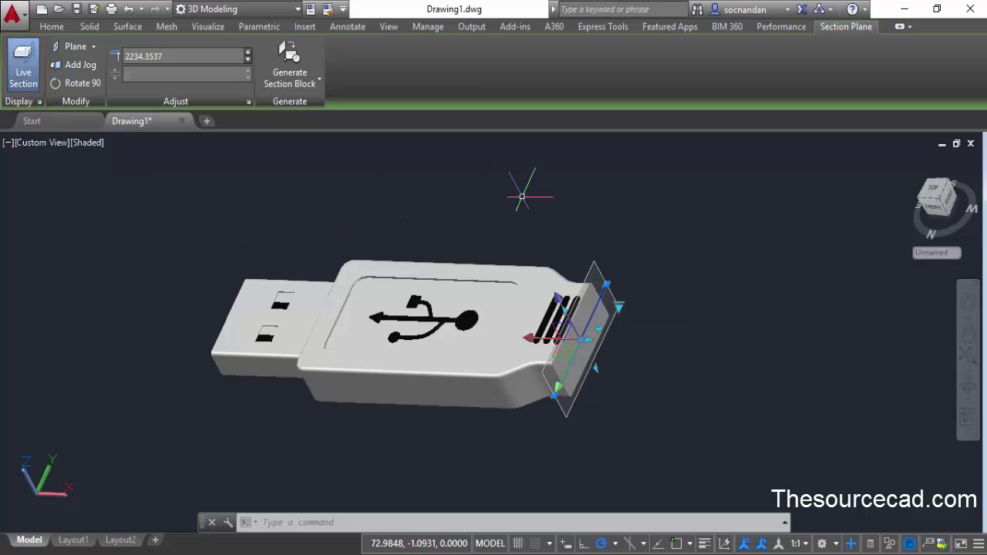
{"action": "scroll", "coordinate": [593, 327], "scroll_direction": "up", "scroll_amount": 5}
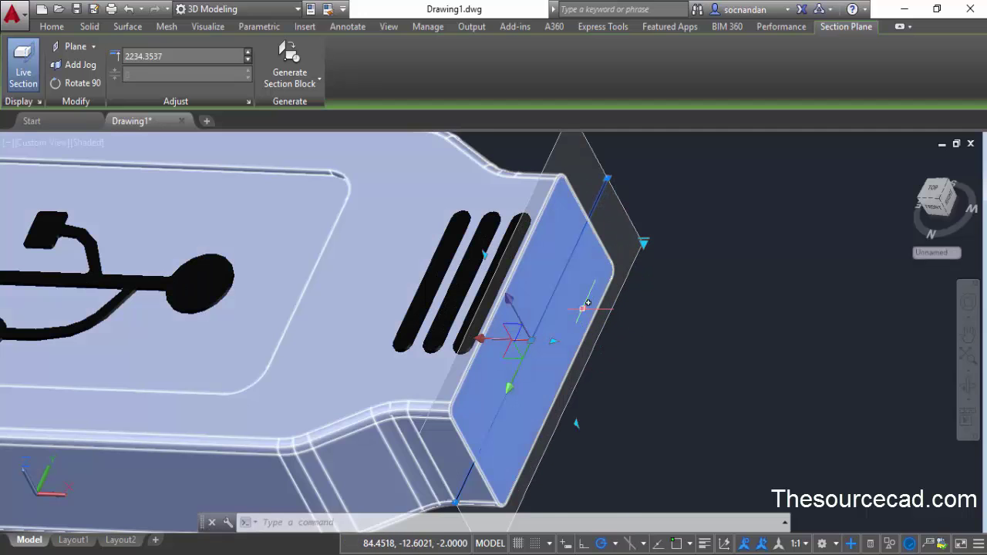
{"action": "left_click", "coordinate": [584, 309]}
{"action": "scroll", "coordinate": [694, 282], "scroll_direction": "down", "scroll_amount": 3}
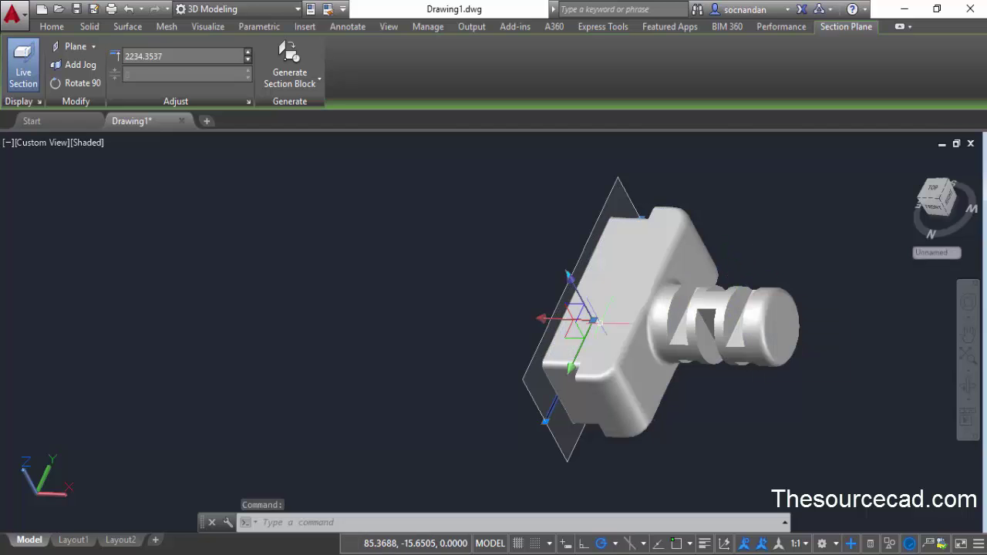
- Shift the section plane along its axis and orbit around to inspect the cut
{"action": "left_click", "coordinate": [543, 320]}
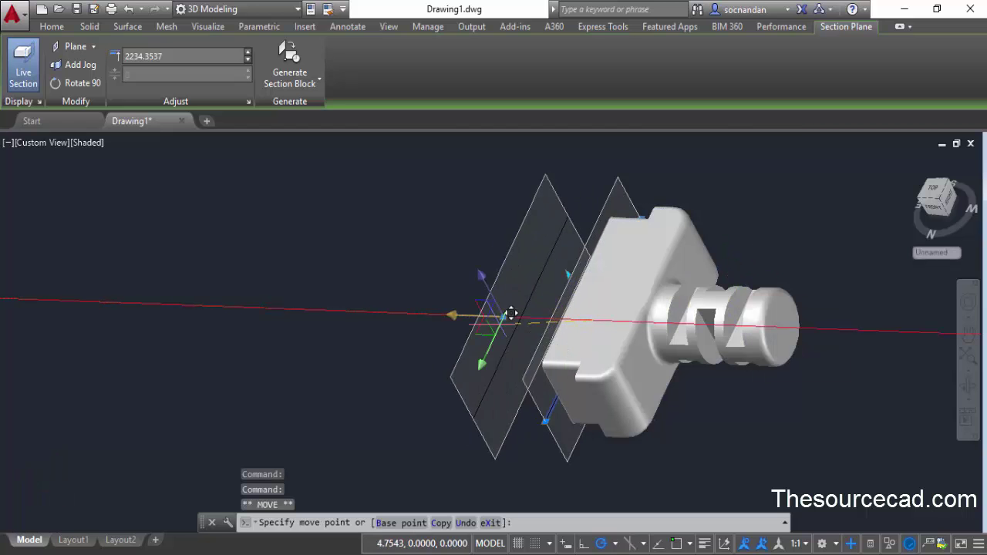
{"action": "left_click", "coordinate": [482, 308]}
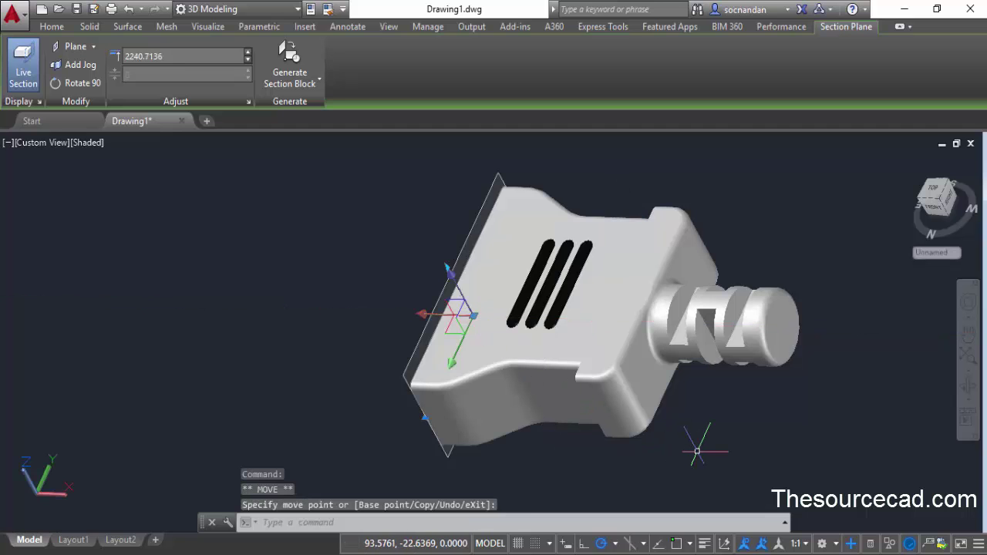
{"action": "left_click", "coordinate": [965, 388]}
{"action": "left_click_drag", "start_coordinate": [490, 314], "coordinate": [615, 300]}
{"action": "right_click", "coordinate": [611, 267]}
{"action": "left_click", "coordinate": [634, 271]}
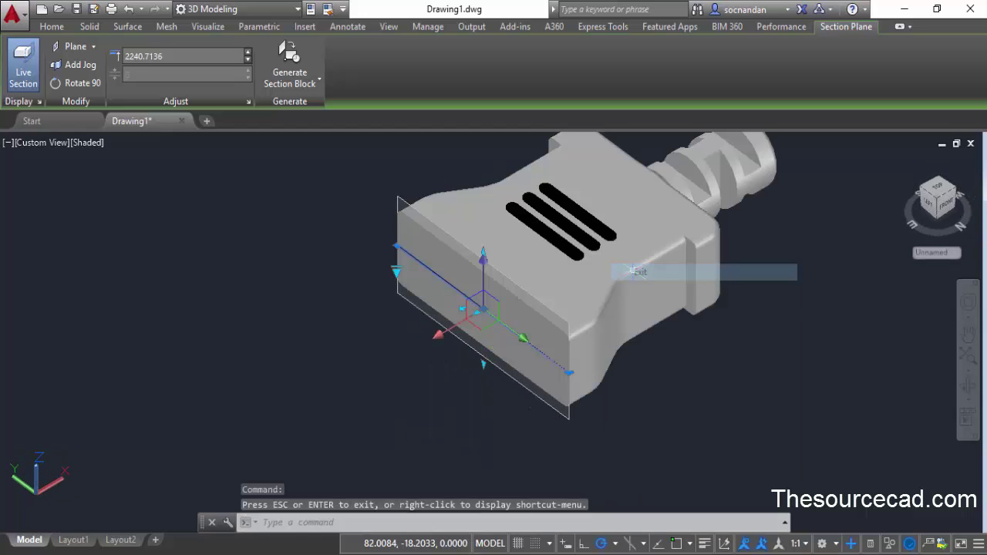
- Flip the section to keep the USB-stick side, then orbit and recentre the model
{"action": "left_click", "coordinate": [468, 301]}
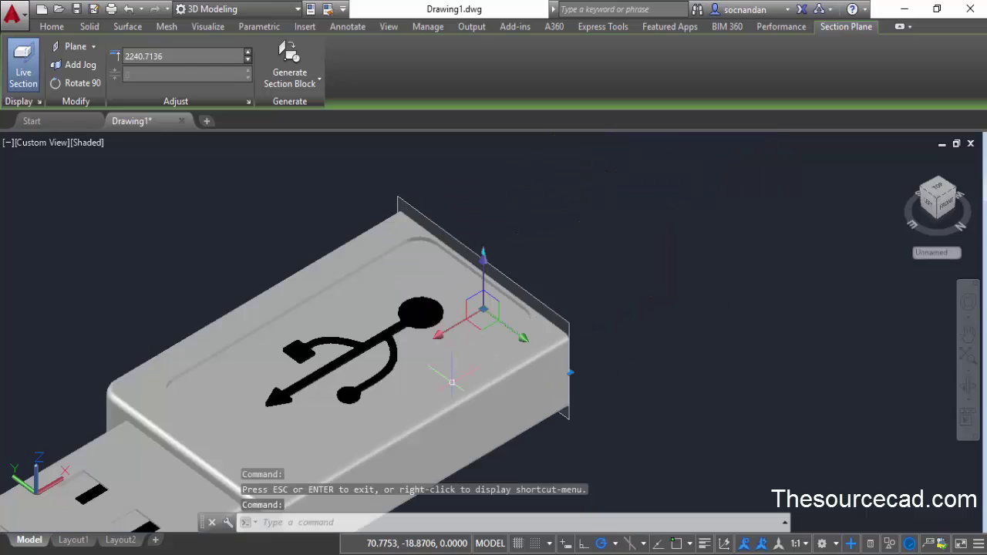
{"action": "left_click", "coordinate": [968, 386]}
{"action": "left_click_drag", "start_coordinate": [638, 348], "coordinate": [454, 341]}
{"action": "right_click", "coordinate": [604, 245]}
{"action": "left_click", "coordinate": [620, 253]}
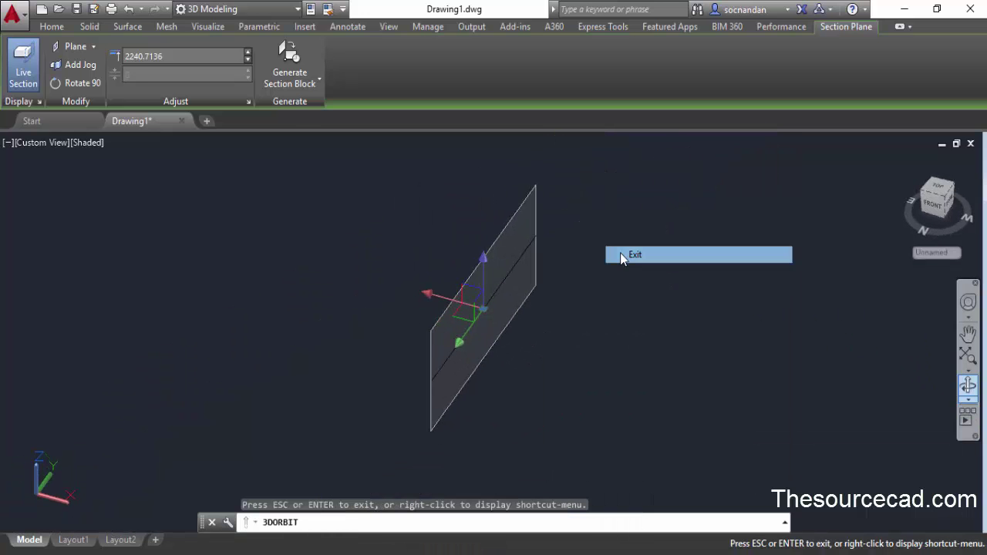
{"action": "scroll", "coordinate": [505, 320], "scroll_direction": "down", "scroll_amount": 2}
{"action": "middle_click_drag", "start_coordinate": [509, 339], "coordinate": [538, 375]}
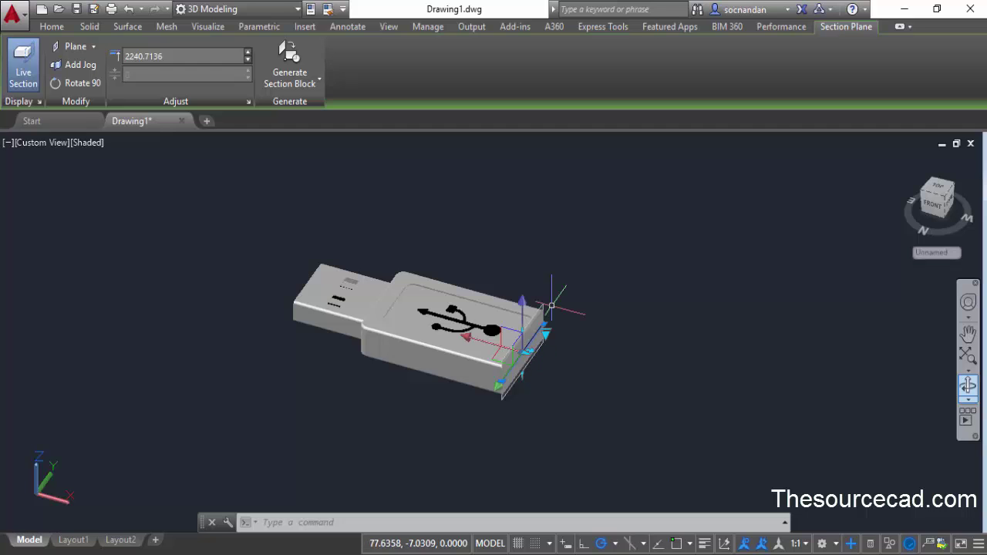
{"action": "scroll", "coordinate": [552, 306], "scroll_direction": "down", "scroll_amount": 3}
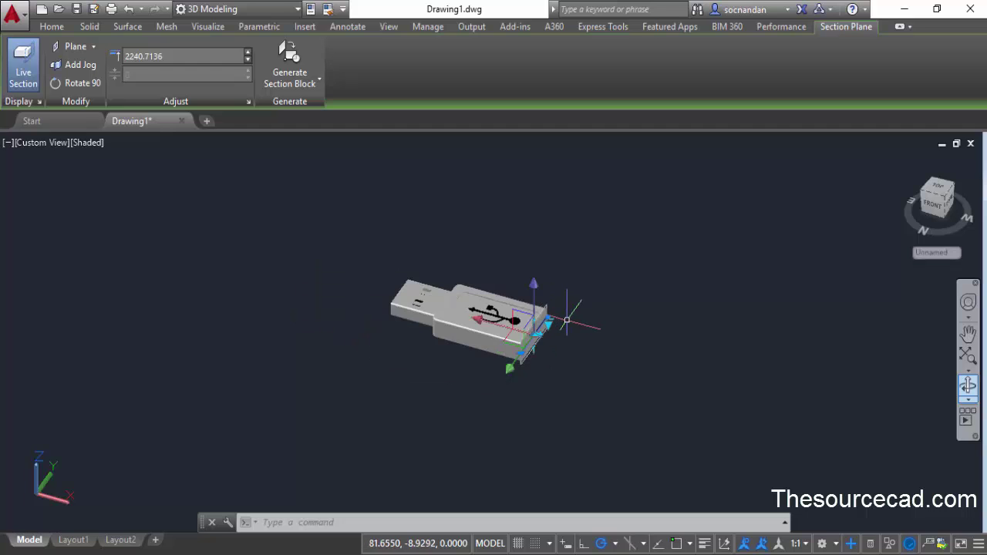
{"action": "scroll", "coordinate": [540, 290], "scroll_direction": "up", "scroll_amount": 5}
{"action": "right_click", "coordinate": [564, 276]}
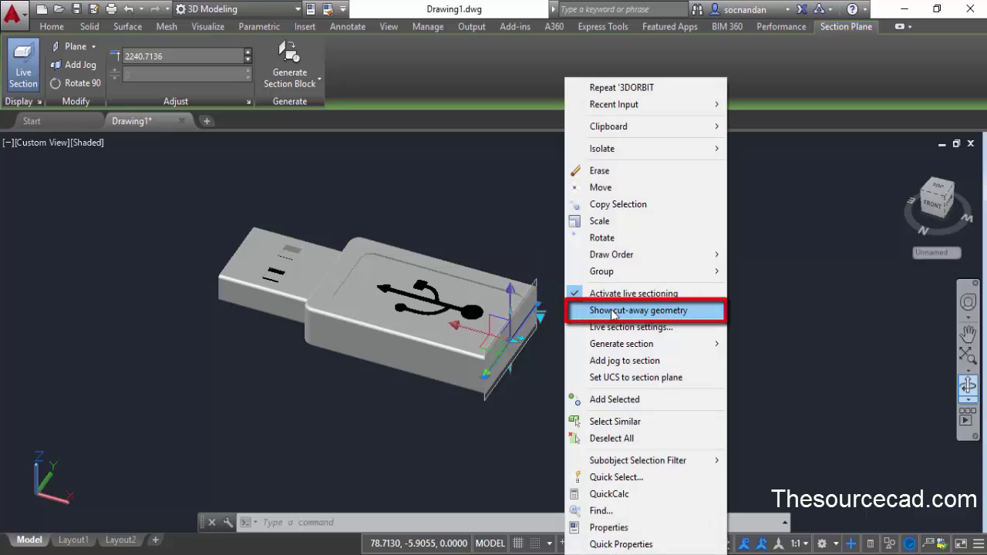
{"action": "left_click", "coordinate": [613, 312]}
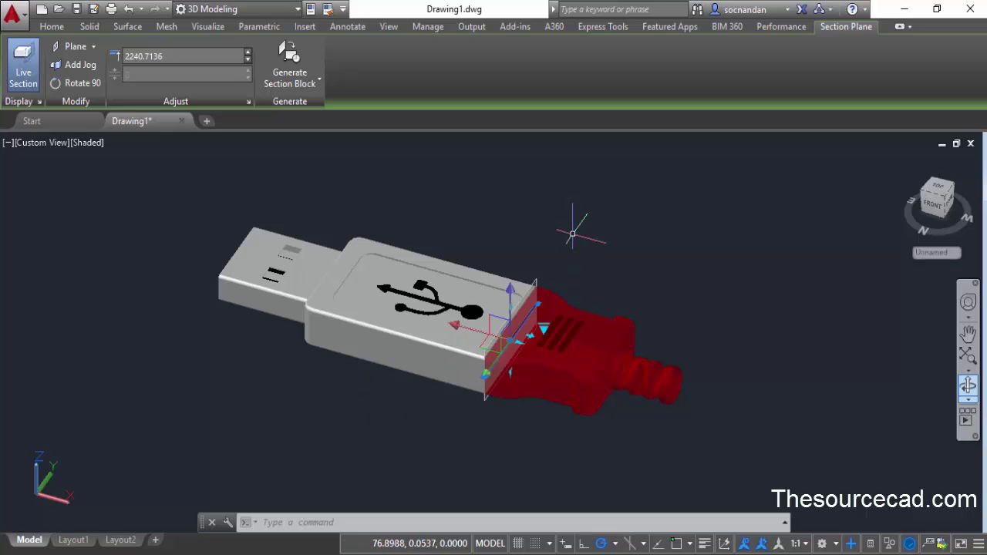
{"action": "double_click", "coordinate": [536, 282]}
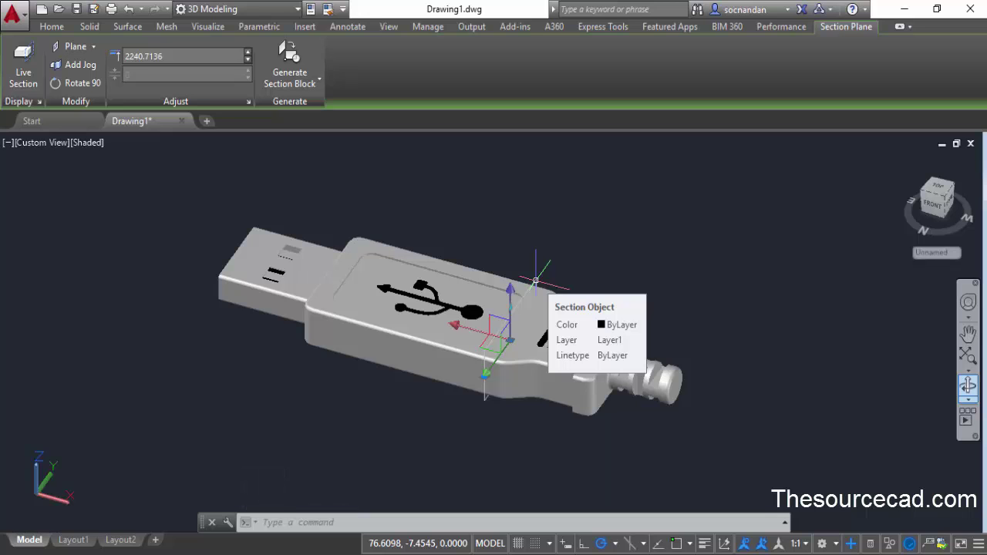
{"action": "double_click", "coordinate": [536, 282]}
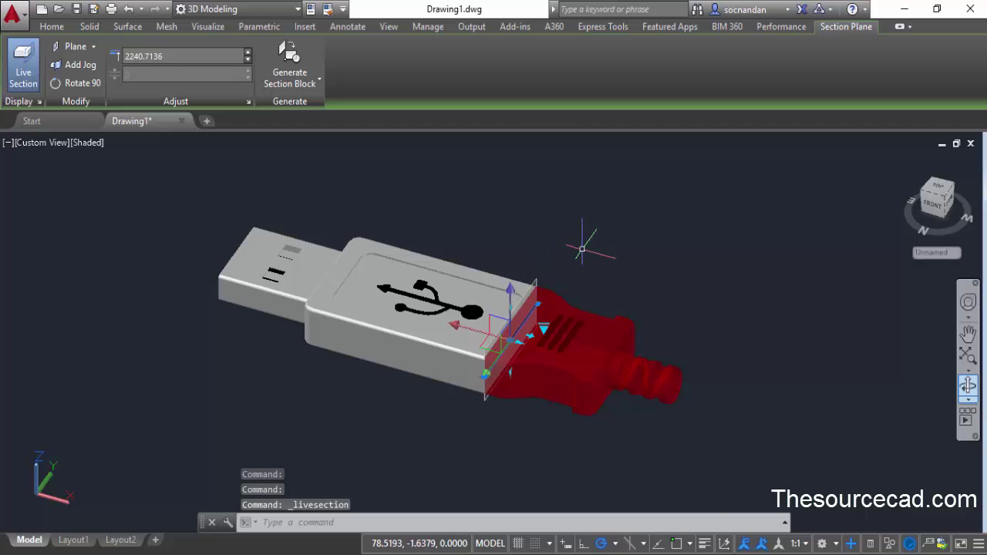
{"action": "right_click", "coordinate": [552, 237]}
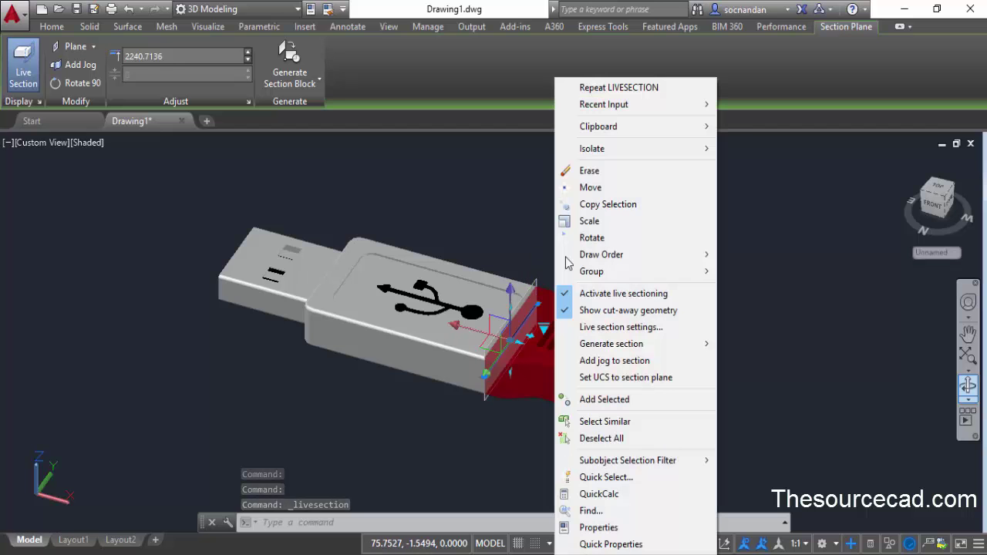
{"action": "left_click", "coordinate": [611, 311]}
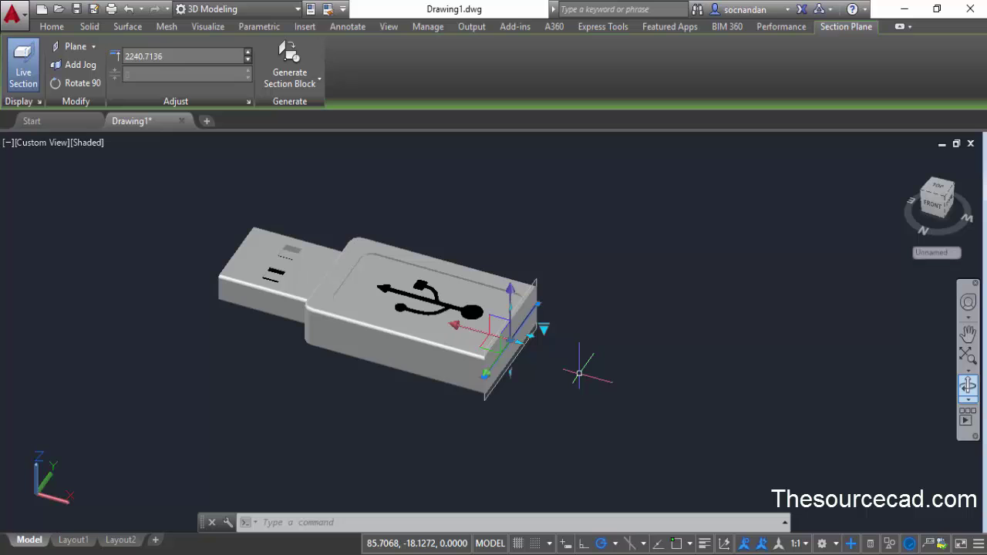
- Create a second section plane orthographically aligned to Top, slicing the USB stick horizontally
{"action": "left_click", "coordinate": [52, 26]}
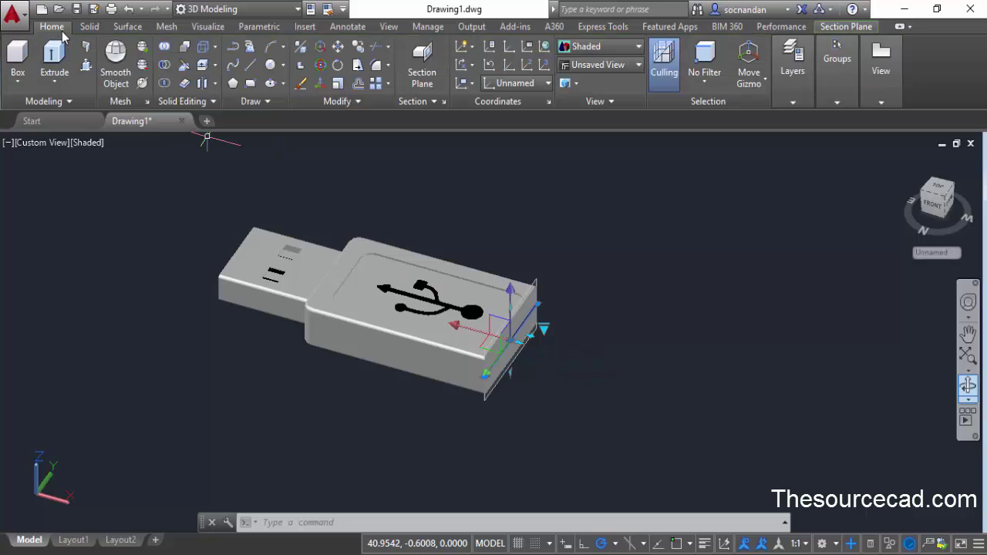
{"action": "key", "text": "Escape"}
{"action": "key", "text": "Escape"}
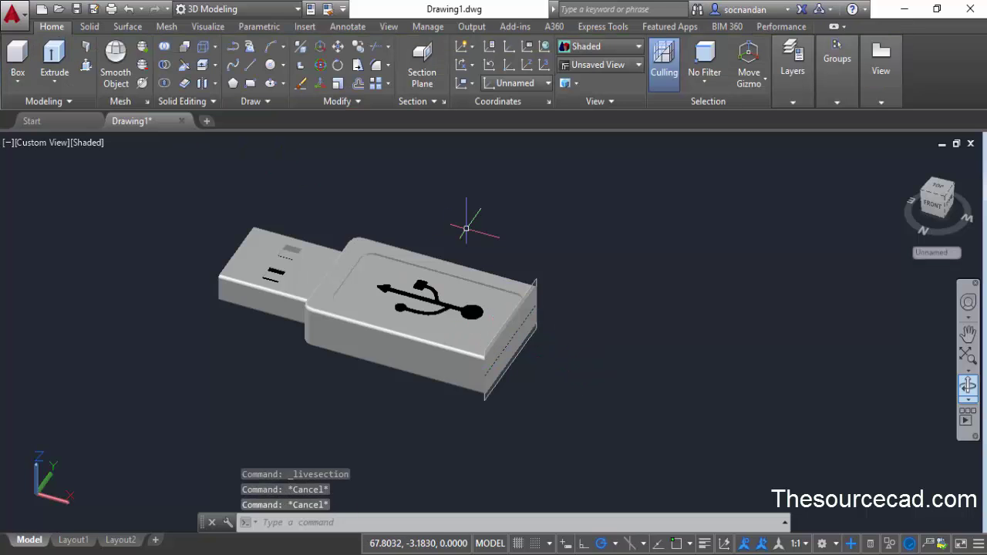
{"action": "left_click", "coordinate": [422, 61]}
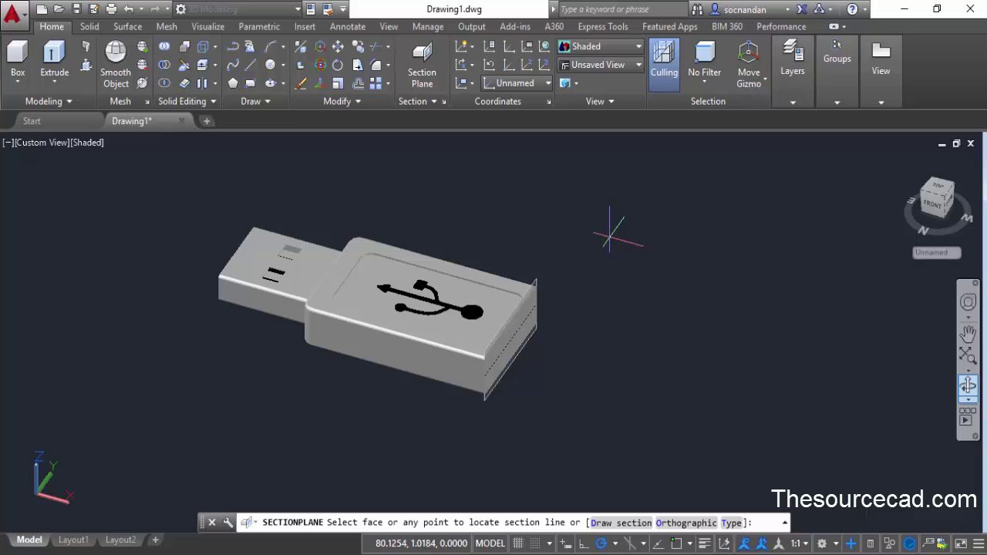
{"action": "left_click", "coordinate": [685, 525]}
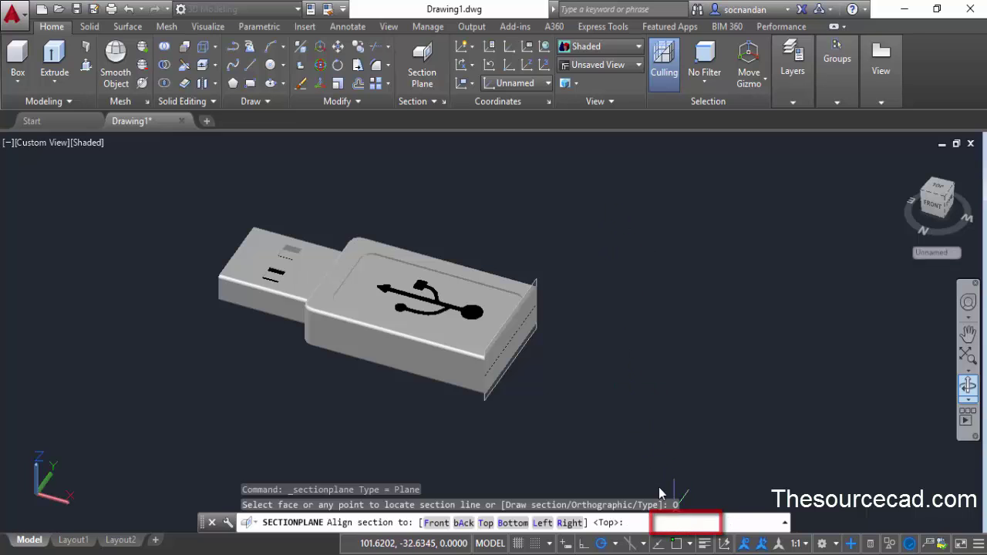
{"action": "left_click", "coordinate": [489, 529]}
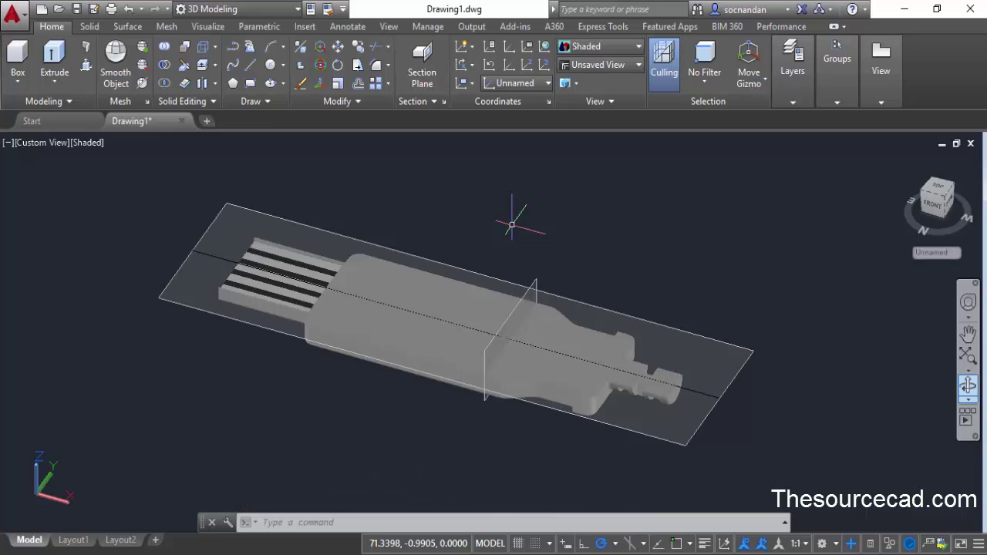
- Reposition the horizontal section plane's height, then erase that plane
{"action": "left_click", "coordinate": [301, 222]}
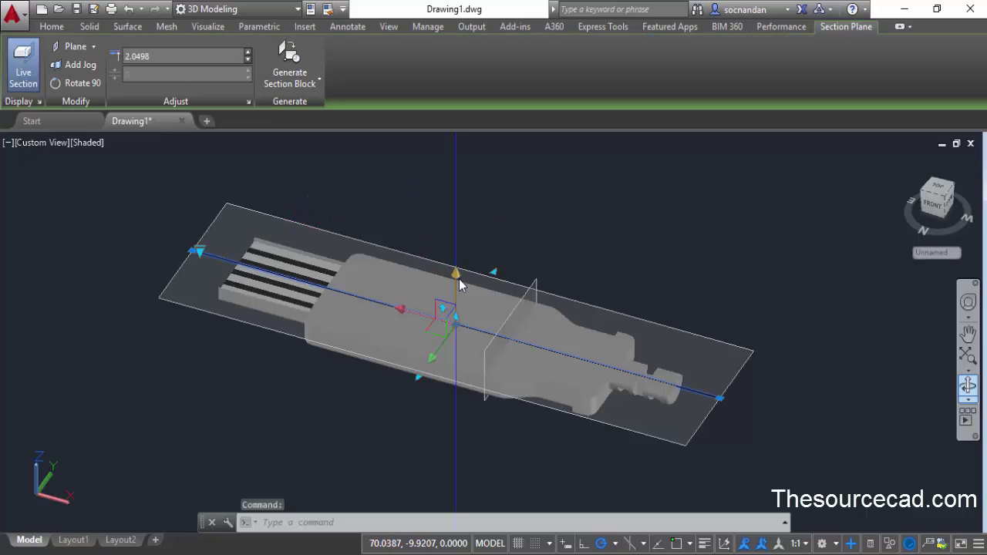
{"action": "left_click", "coordinate": [456, 274]}
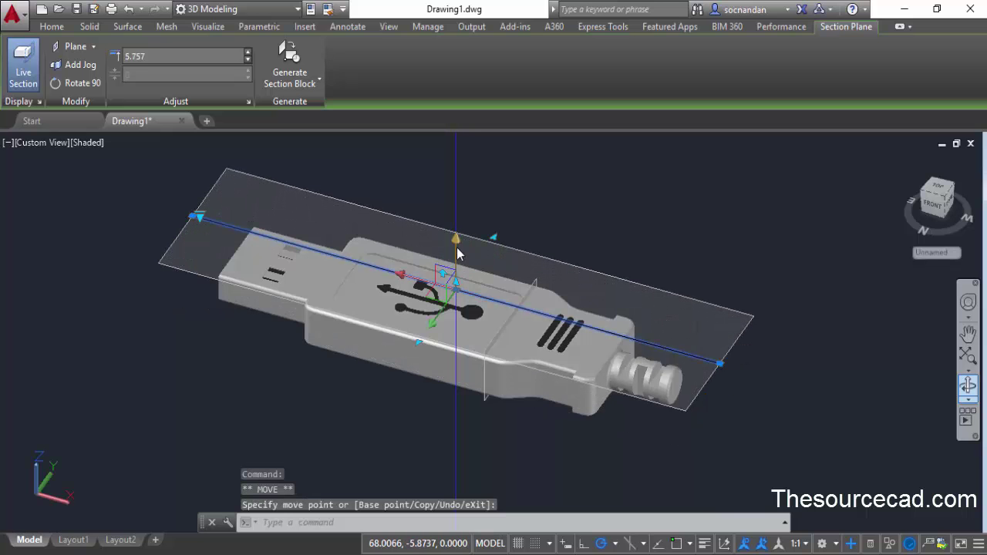
{"action": "left_click", "coordinate": [467, 276]}
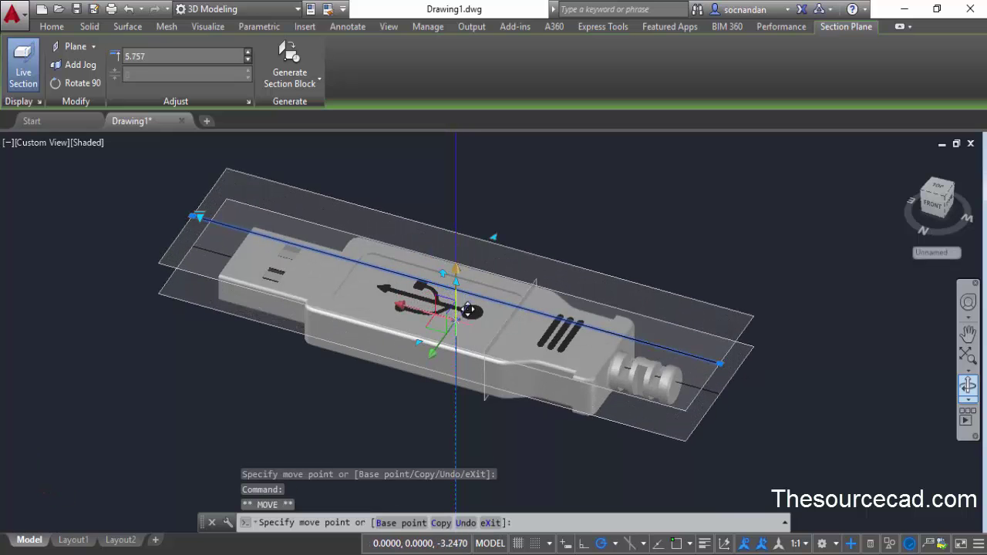
{"action": "left_click", "coordinate": [444, 308]}
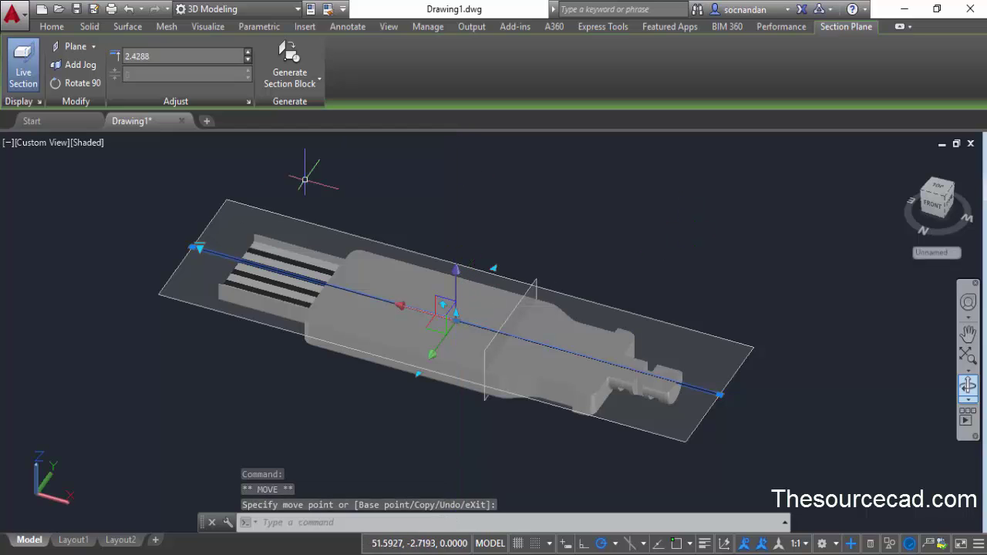
{"action": "right_click", "coordinate": [405, 190]}
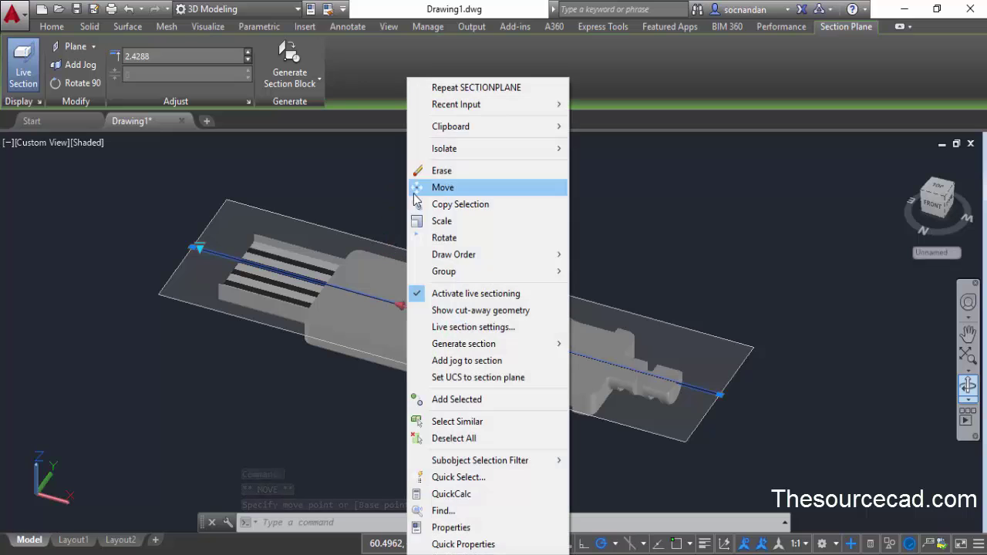
{"action": "left_click", "coordinate": [444, 171]}
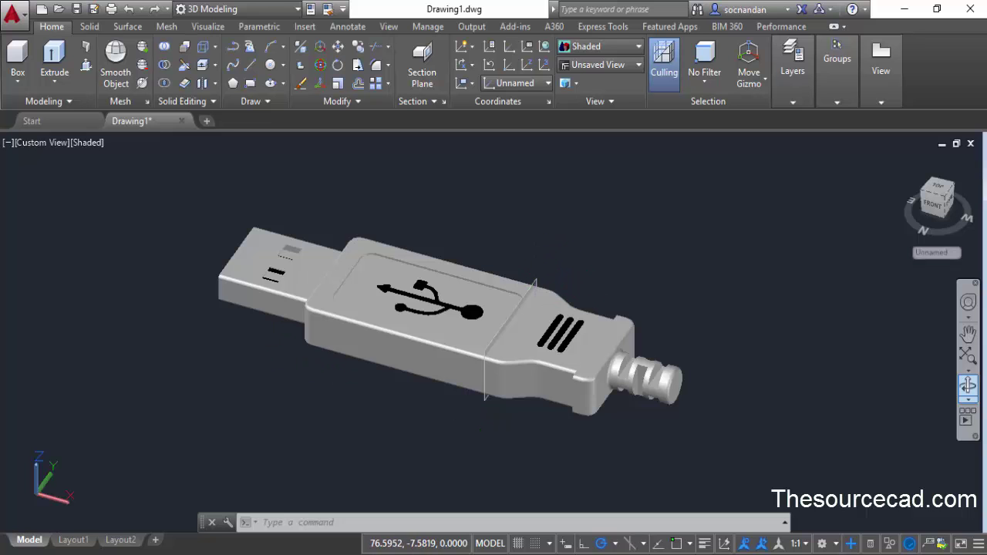
- Activate live sectioning on the remaining cross section plane
{"action": "left_click", "coordinate": [534, 281]}
{"action": "right_click", "coordinate": [502, 220]}
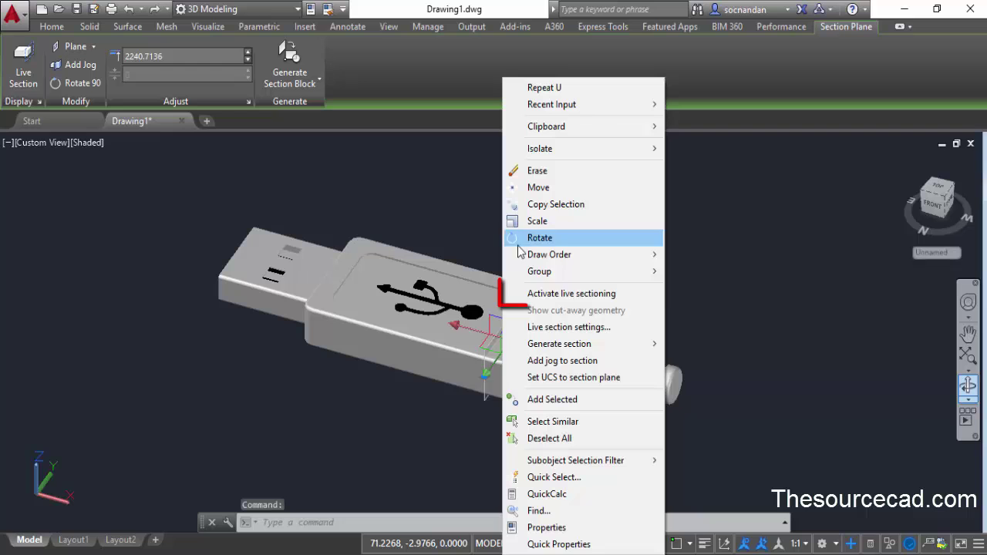
{"action": "left_click", "coordinate": [569, 294]}
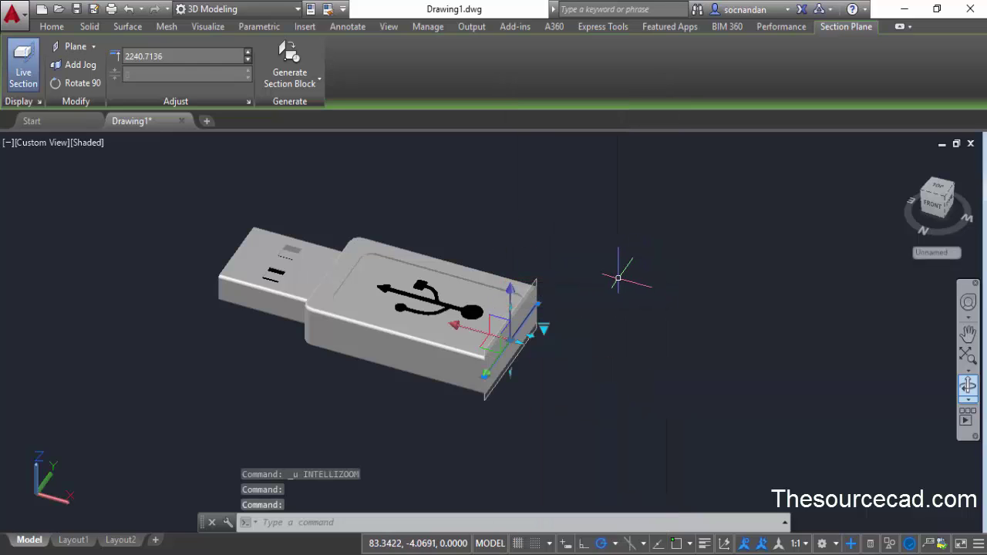
{"action": "right_click", "coordinate": [507, 247]}
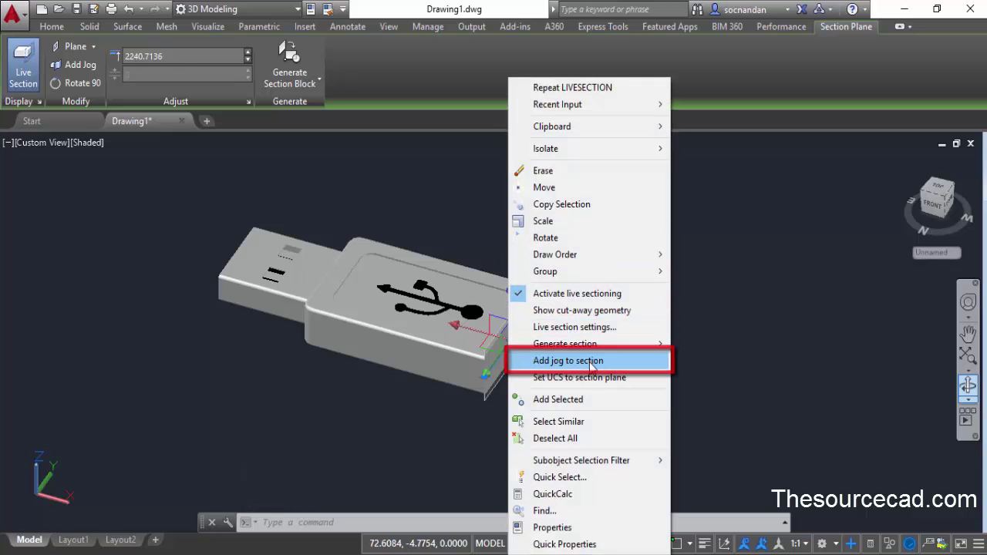
- Add a jog to the section line, snapping it to the nearest point near the plug's end
{"action": "left_click", "coordinate": [592, 364]}
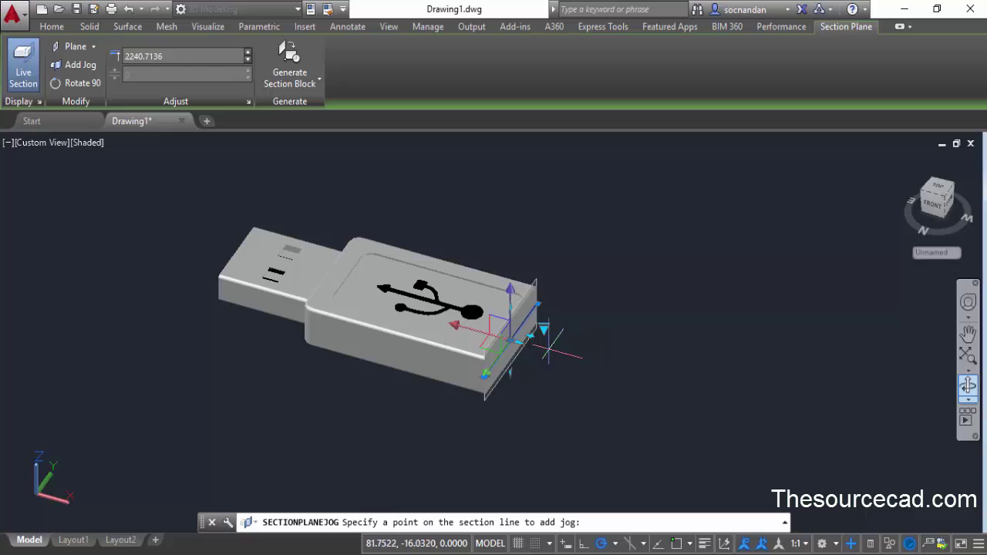
{"action": "scroll", "coordinate": [559, 341], "scroll_direction": "up", "scroll_amount": 4}
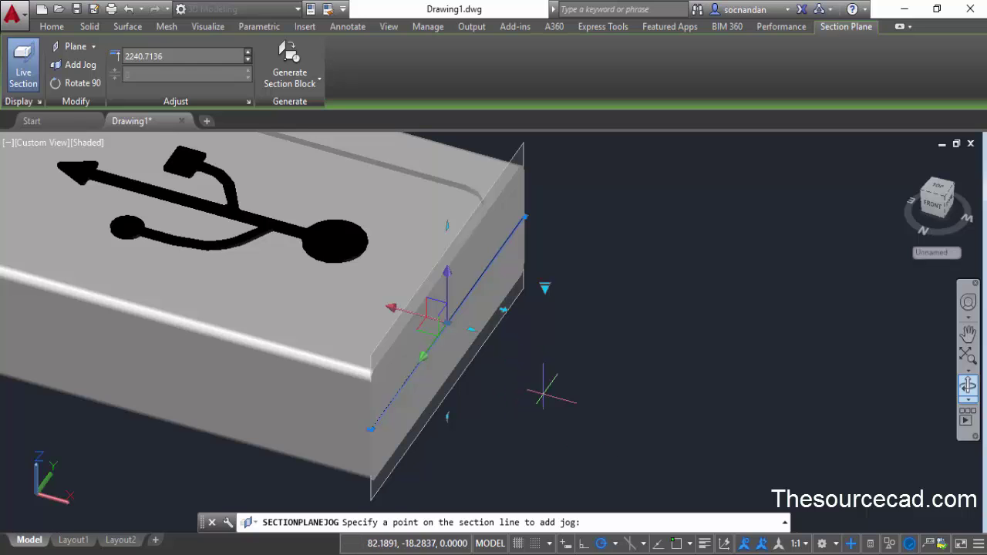
{"action": "key", "text": "F8"}
{"action": "right_click", "coordinate": [565, 377], "text": "shift"}
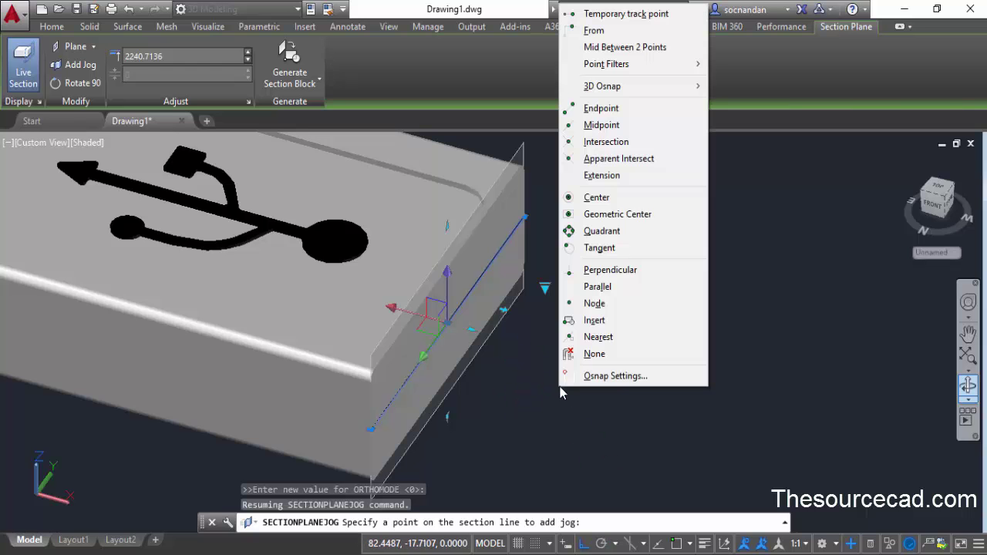
{"action": "left_click", "coordinate": [613, 339]}
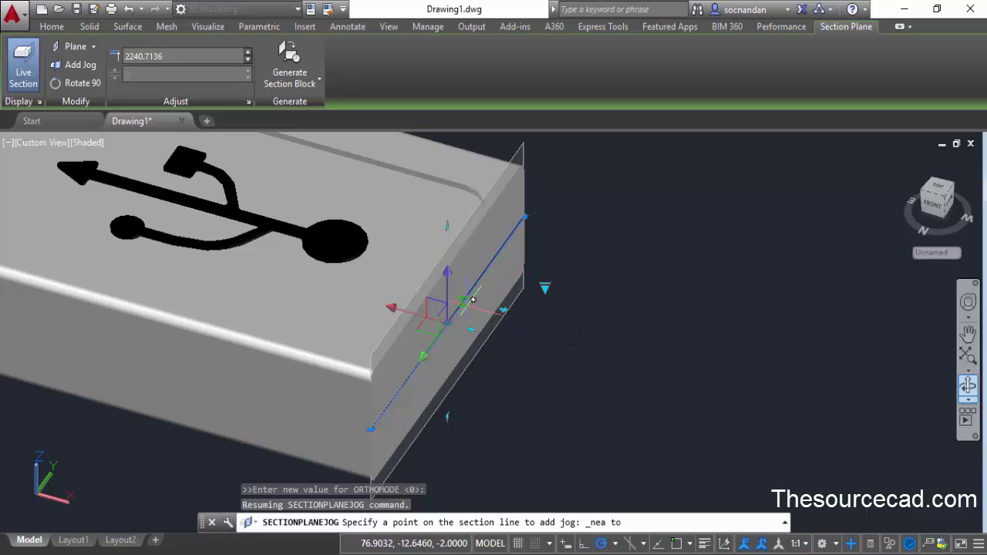
{"action": "left_click", "coordinate": [467, 305]}
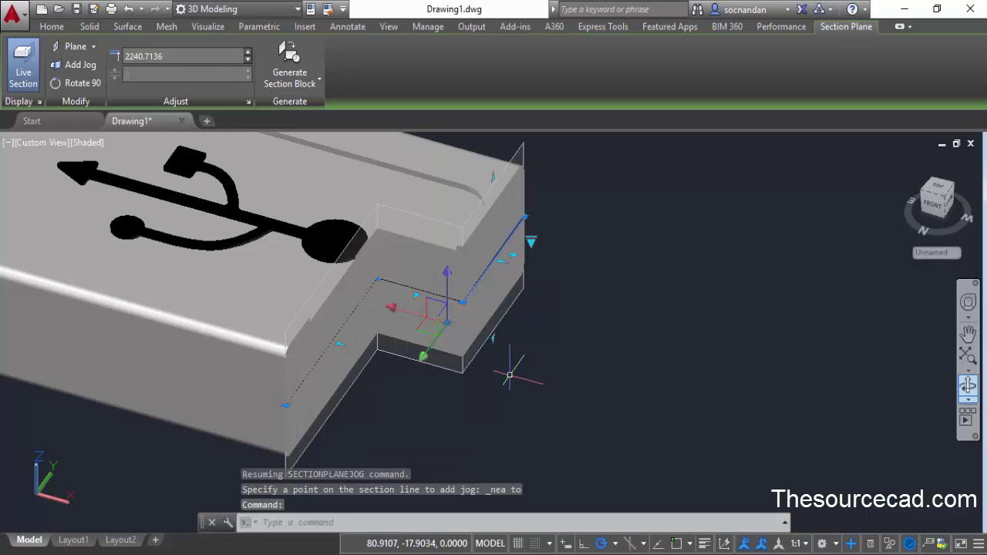
{"action": "scroll", "coordinate": [460, 414], "scroll_direction": "down", "scroll_amount": 5}
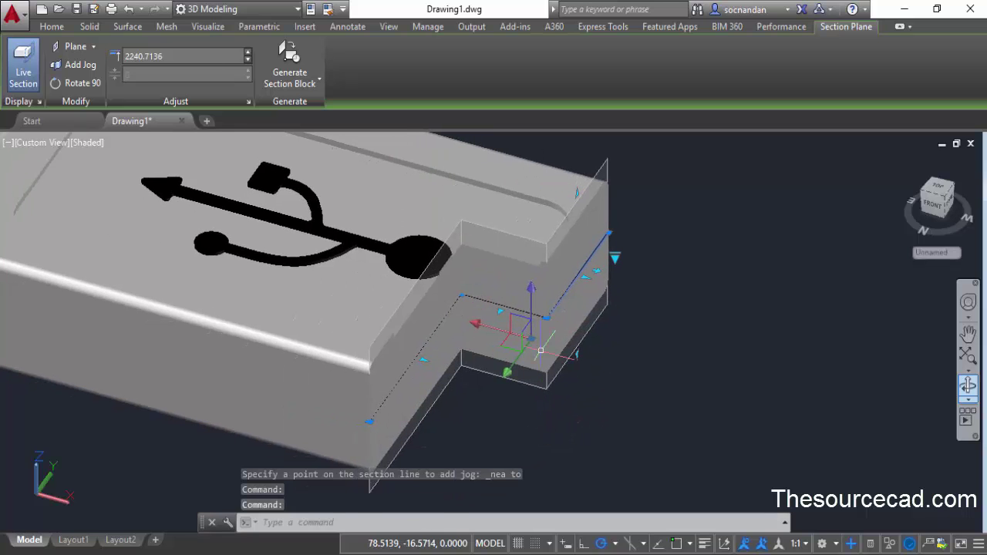
- Stretch the section line's front corner so the jog becomes one angled segment
{"action": "left_click", "coordinate": [468, 299]}
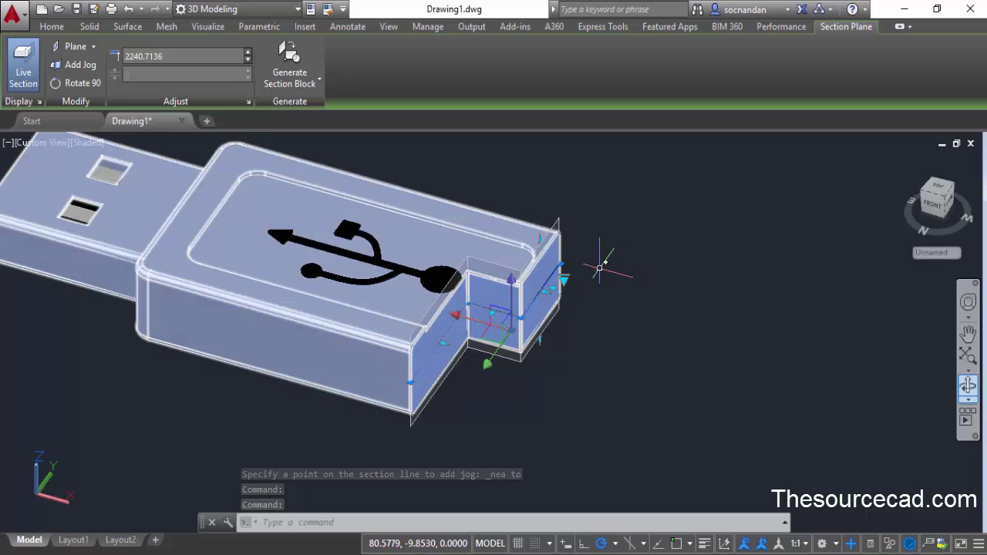
{"action": "key", "text": "Escape"}
{"action": "left_click", "coordinate": [415, 376]}
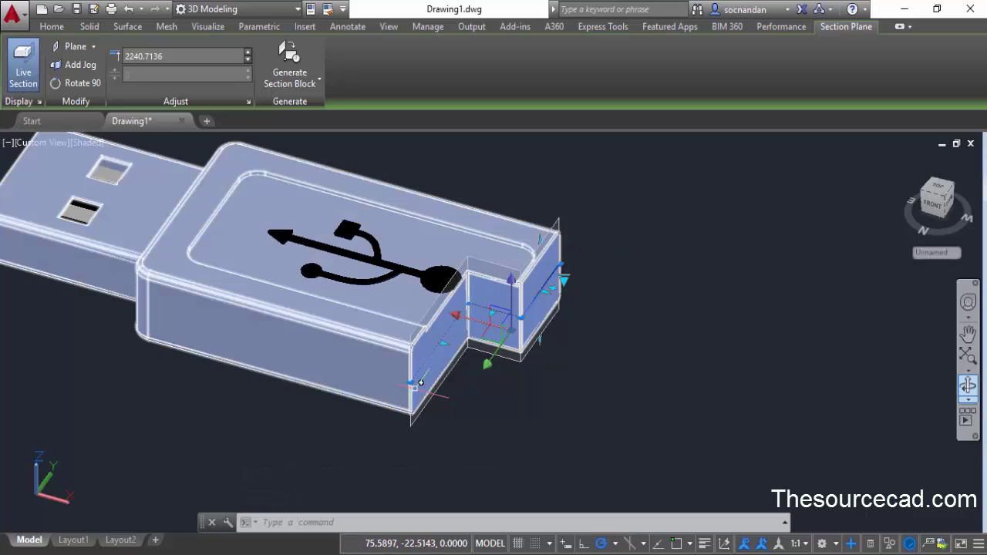
{"action": "left_click", "coordinate": [410, 381]}
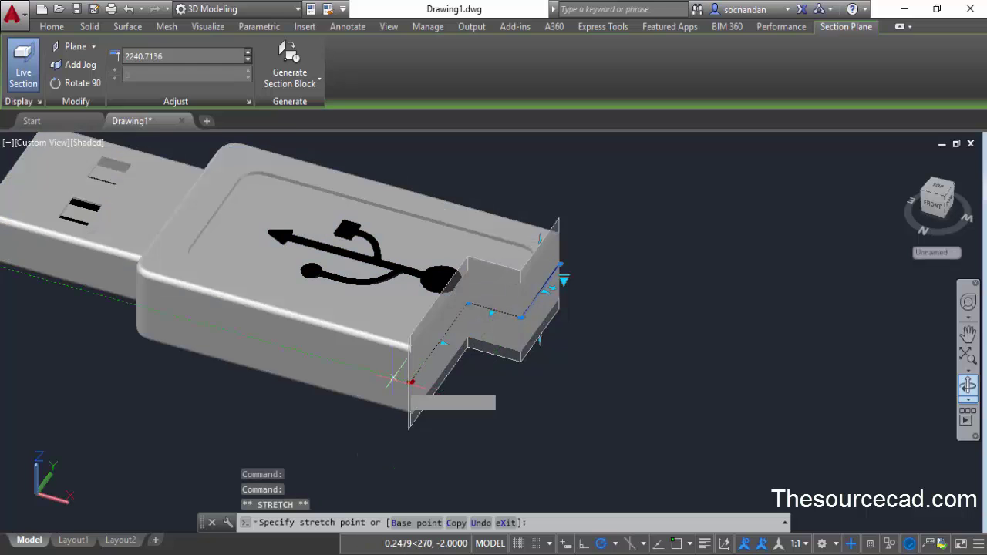
{"action": "left_click", "coordinate": [293, 349]}
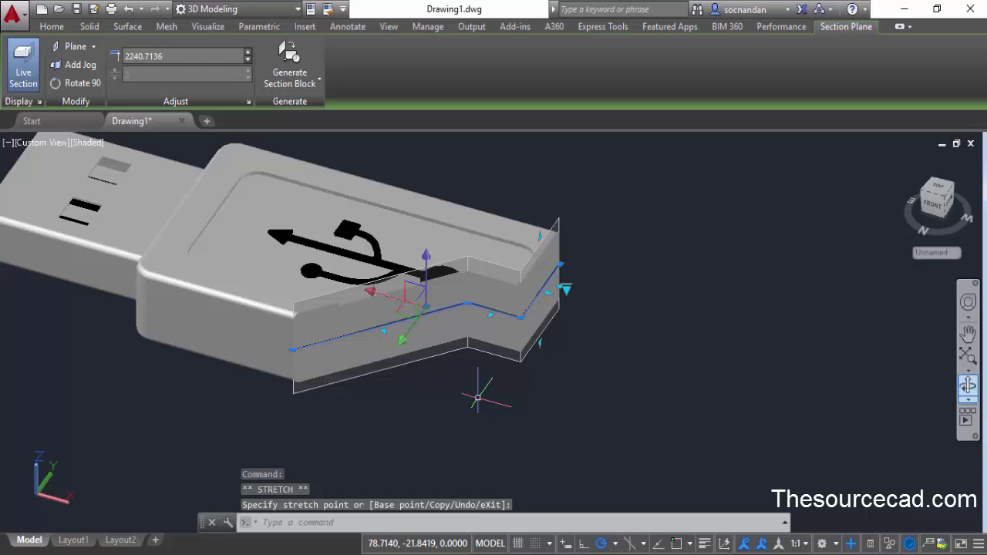
{"action": "left_click", "coordinate": [395, 343]}
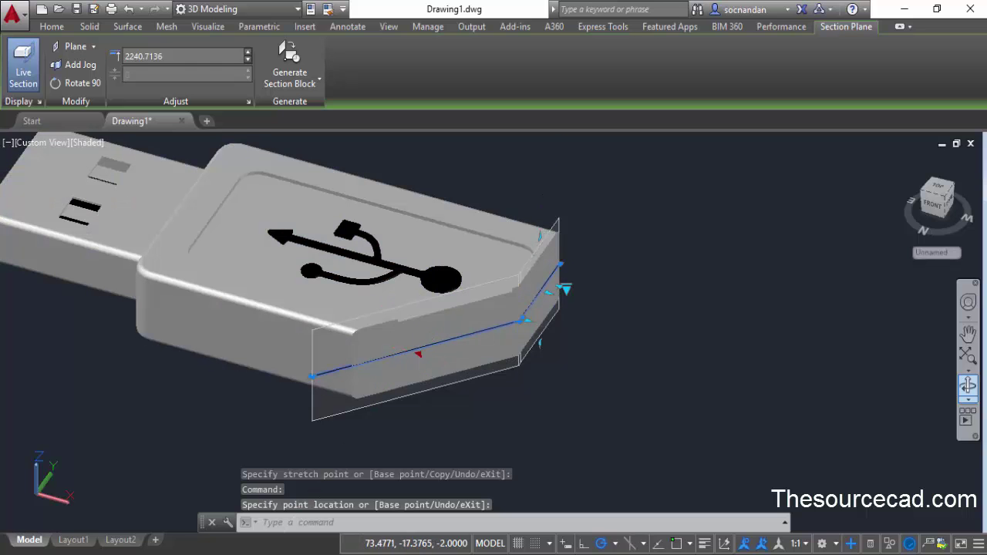
- Move the jog vertex back and extend the far end, then undo those two edits
{"action": "left_click", "coordinate": [416, 352]}
{"action": "left_click", "coordinate": [416, 290]}
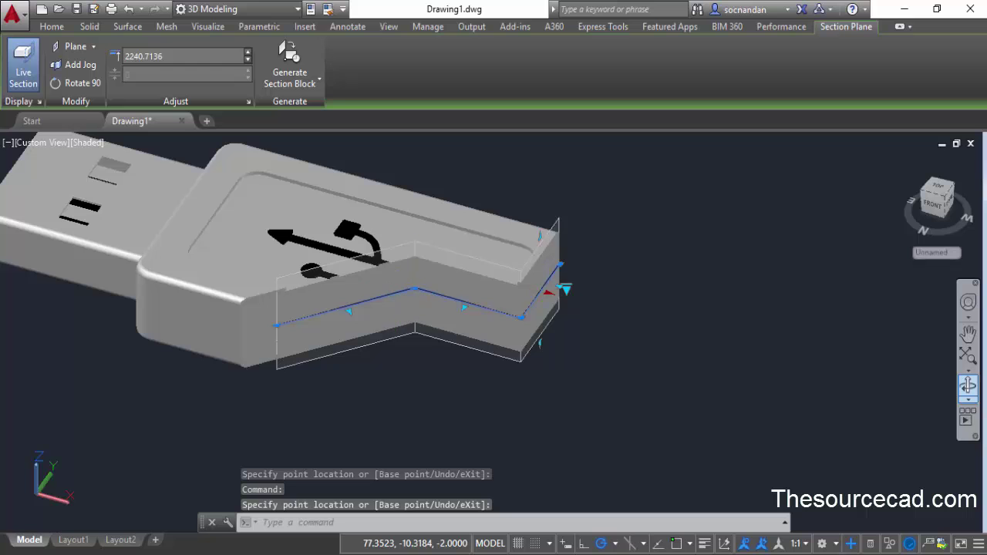
{"action": "left_click", "coordinate": [567, 290]}
{"action": "left_click", "coordinate": [599, 298]}
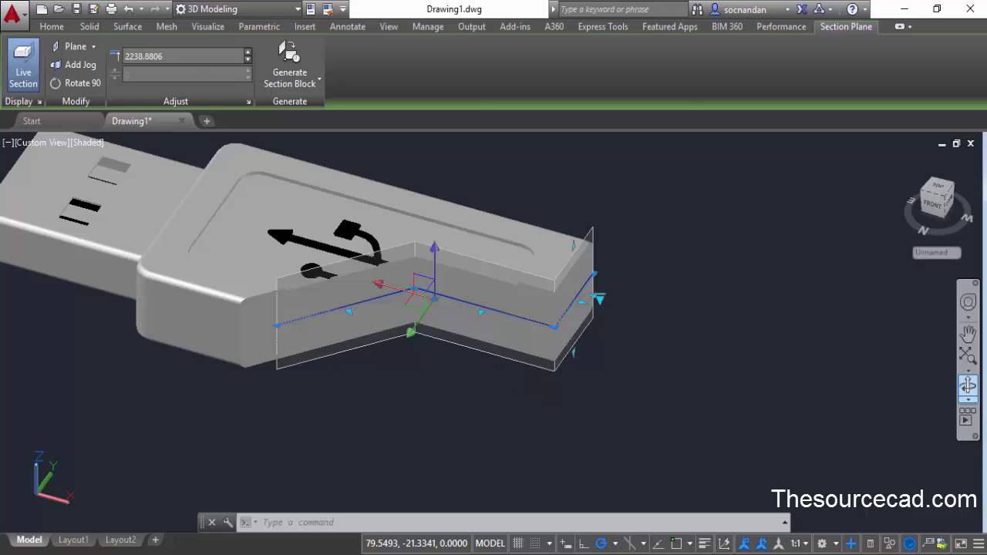
{"action": "key", "text": "ctrl+z"}
{"action": "key", "text": "ctrl+z"}
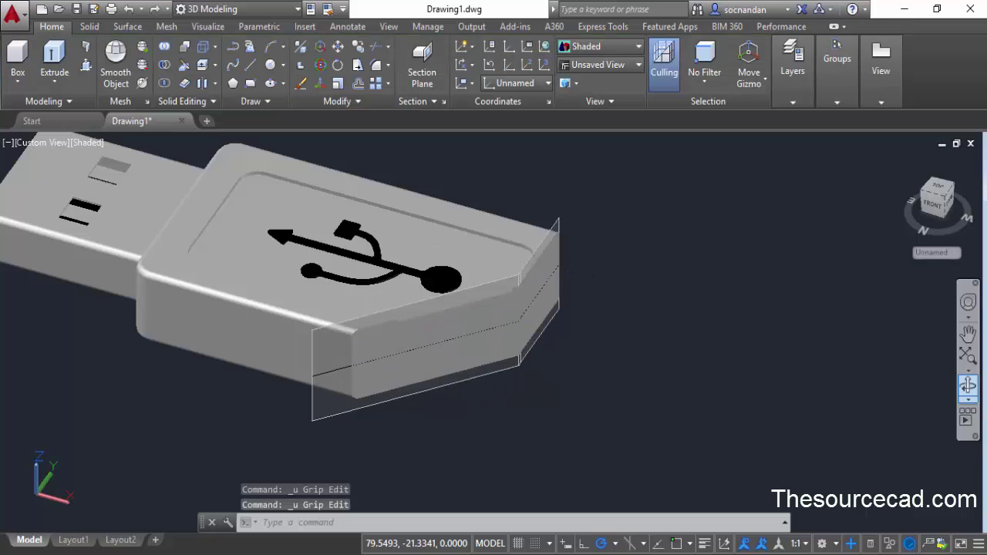
- Undo the added jog so the section plane is straight again, then reselect it
{"action": "scroll", "coordinate": [502, 397], "scroll_direction": "up", "scroll_amount": 2}
{"action": "scroll", "coordinate": [502, 396], "scroll_direction": "down", "scroll_amount": 4}
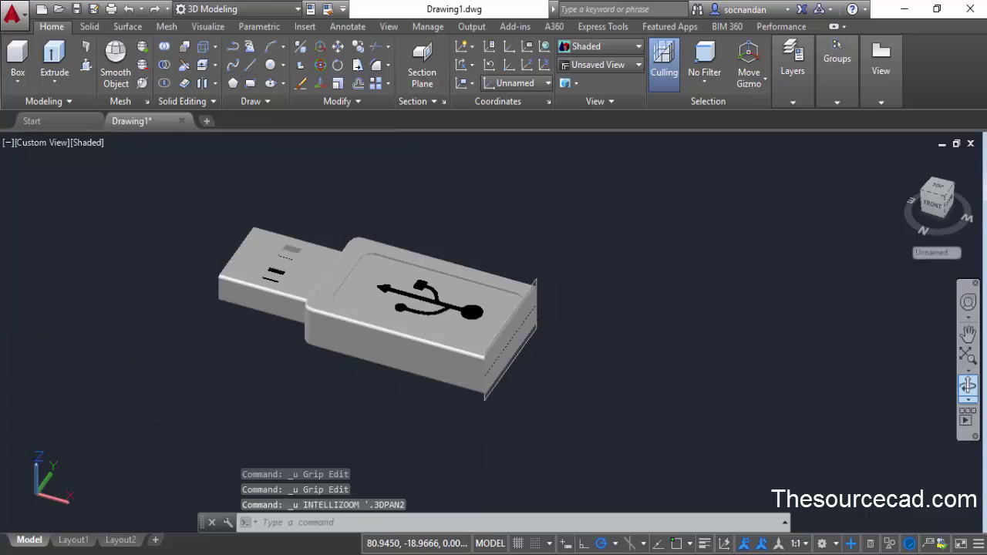
{"action": "key", "text": "ctrl+z"}
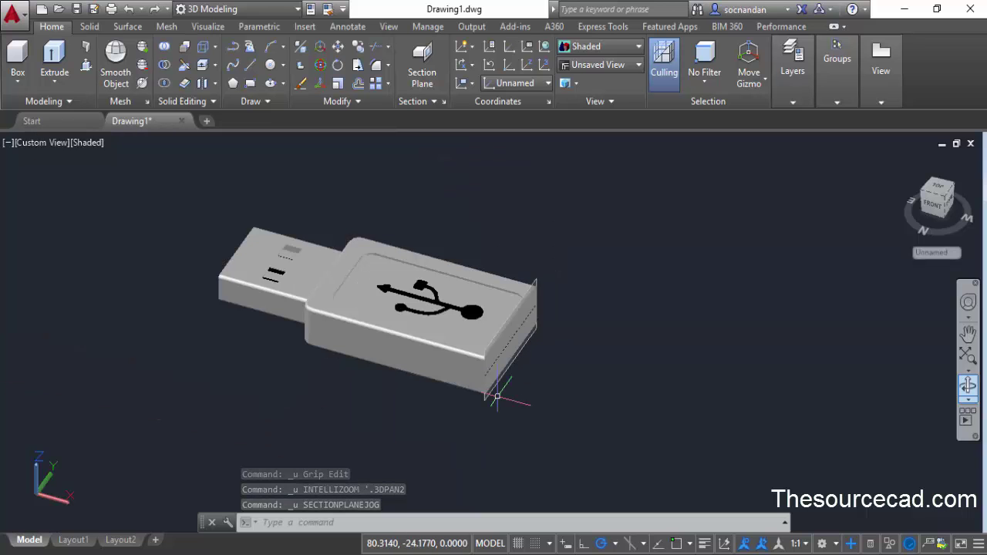
{"action": "scroll", "coordinate": [497, 397], "scroll_direction": "up", "scroll_amount": 3}
{"action": "left_click", "coordinate": [474, 400]}
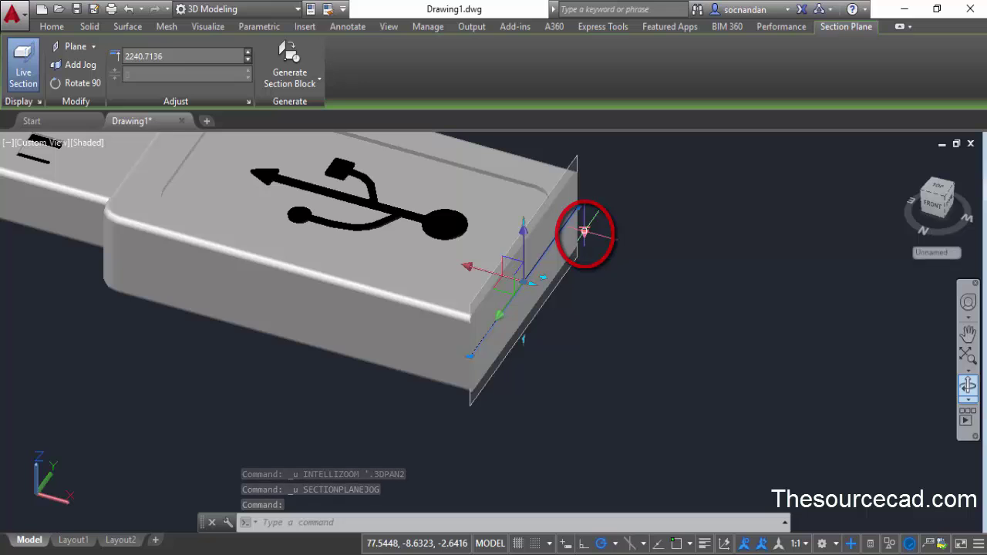
{"action": "left_click", "coordinate": [584, 231]}
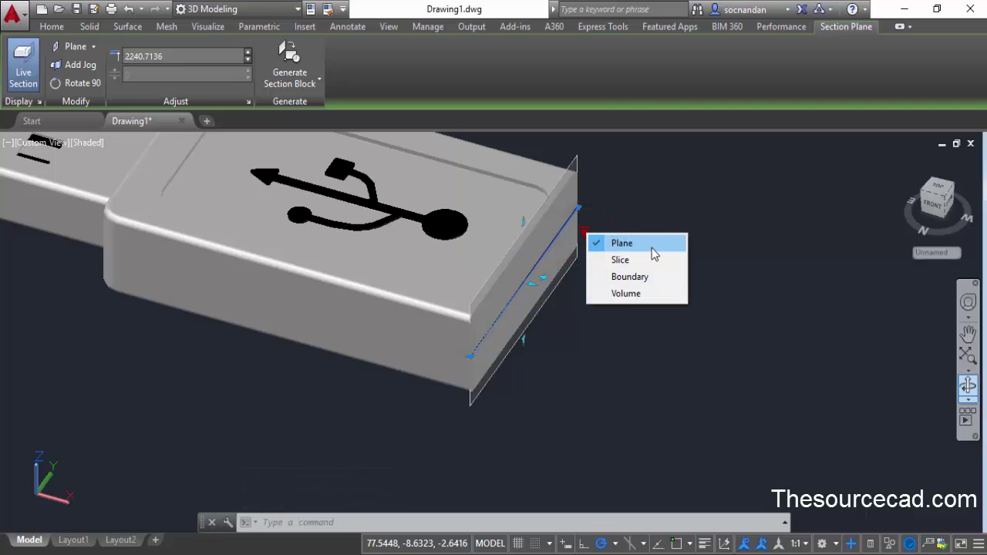
- Switch the section to Boundary type and stretch one boundary corner past the plug's end
{"action": "left_click", "coordinate": [656, 276]}
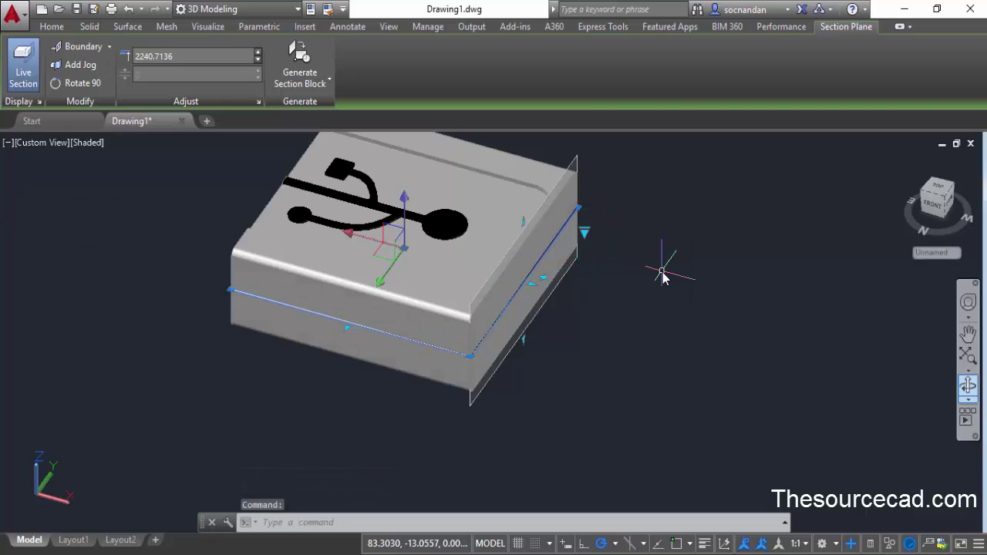
{"action": "scroll", "coordinate": [639, 326], "scroll_direction": "down", "scroll_amount": 3}
{"action": "middle_click_drag", "start_coordinate": [628, 342], "coordinate": [594, 397]}
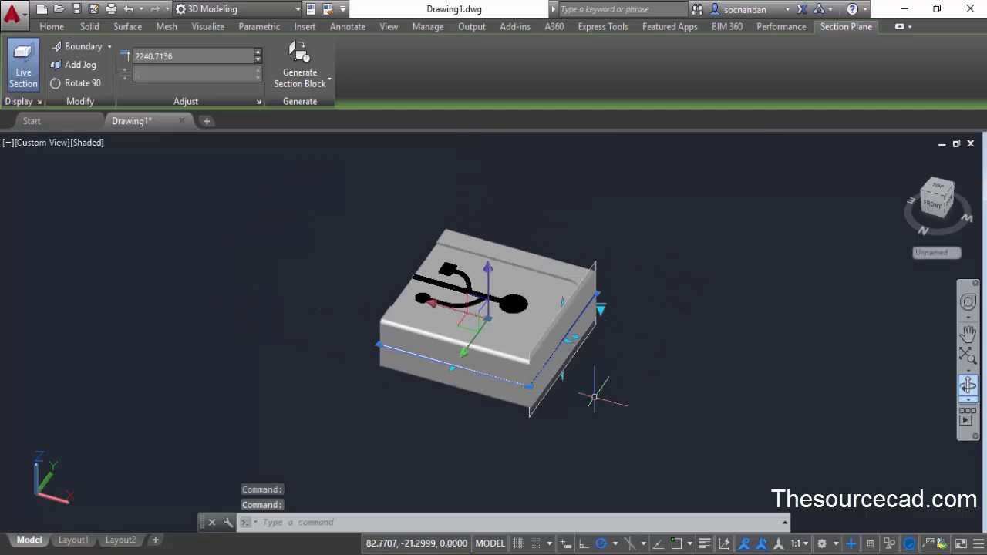
{"action": "left_click", "coordinate": [379, 343]}
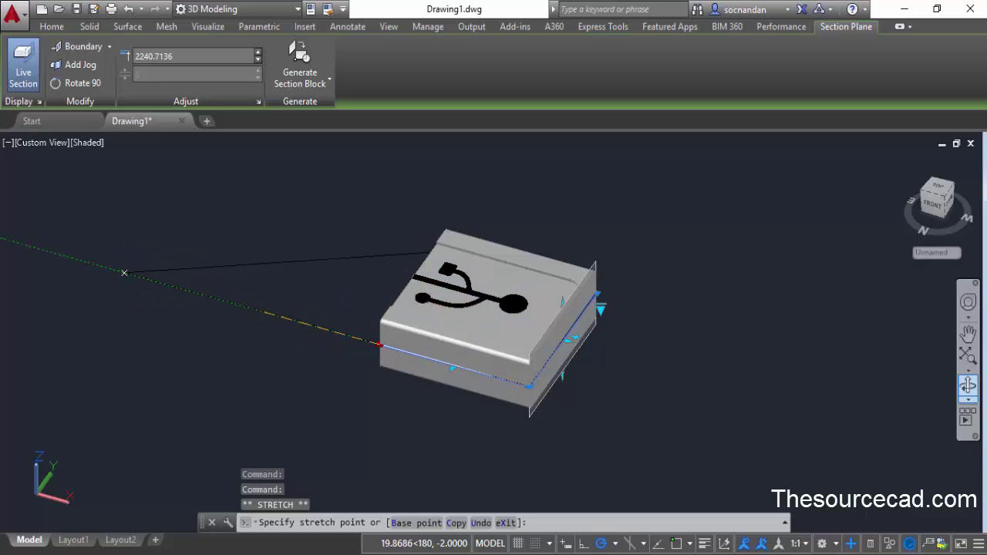
{"action": "left_click", "coordinate": [124, 272]}
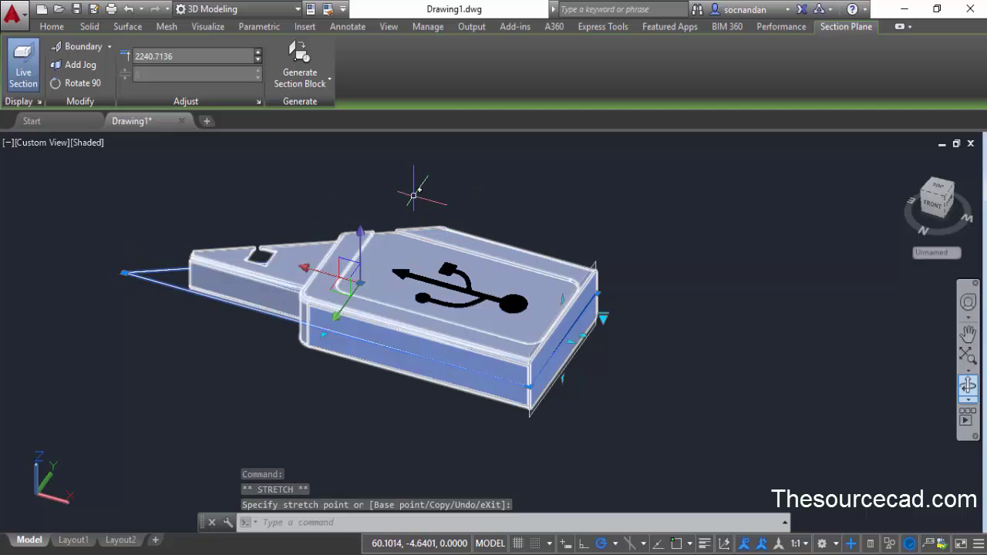
- From a top view, pull the boundary's top corner around the plug's far side and tighten it
{"action": "left_click", "coordinate": [968, 385]}
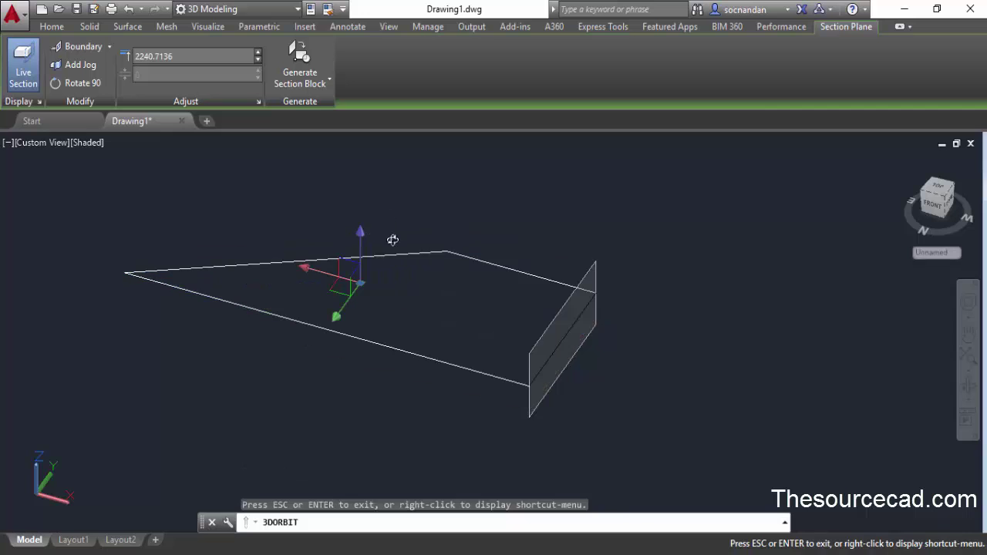
{"action": "left_click_drag", "start_coordinate": [386, 224], "coordinate": [410, 321]}
{"action": "right_click", "coordinate": [456, 195]}
{"action": "left_click", "coordinate": [472, 205]}
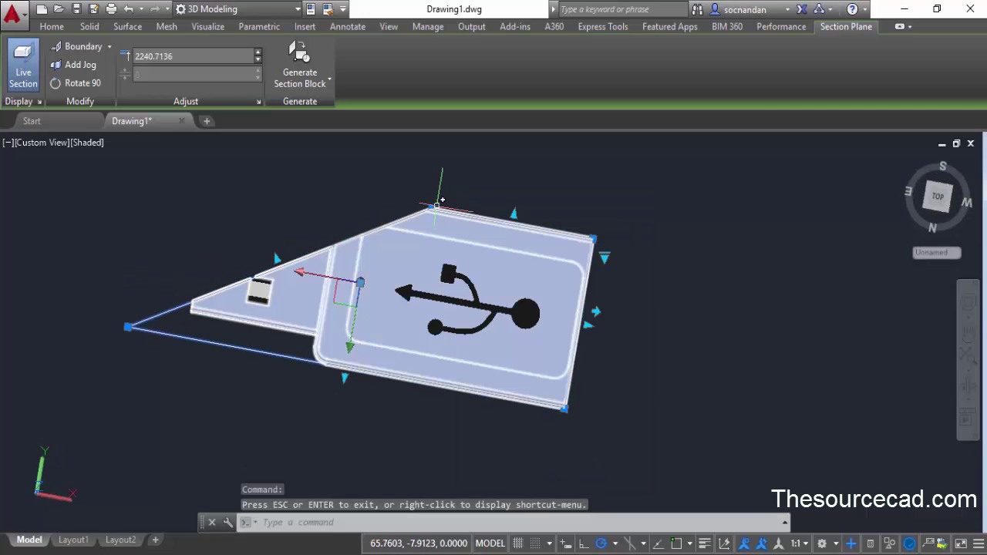
{"action": "left_click", "coordinate": [433, 207]}
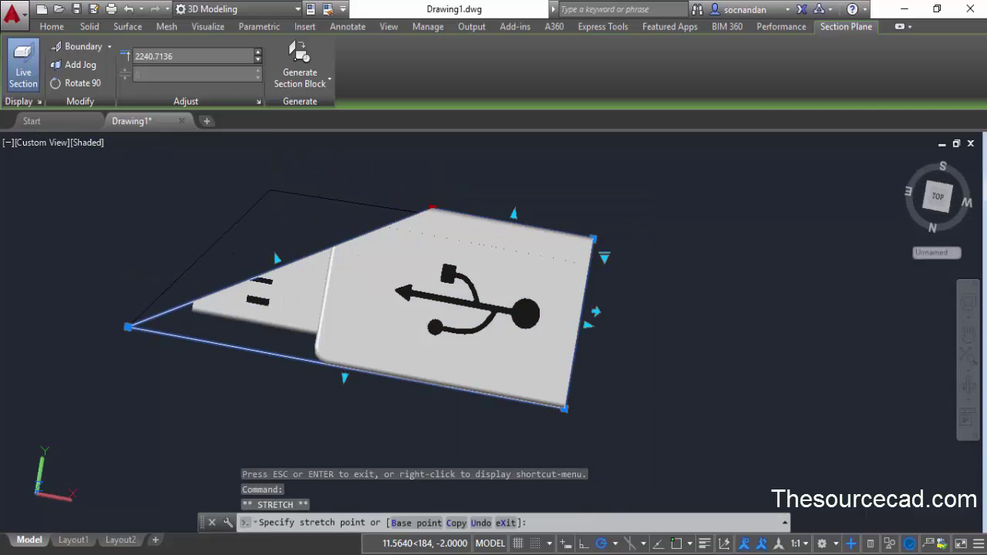
{"action": "left_click", "coordinate": [270, 190]}
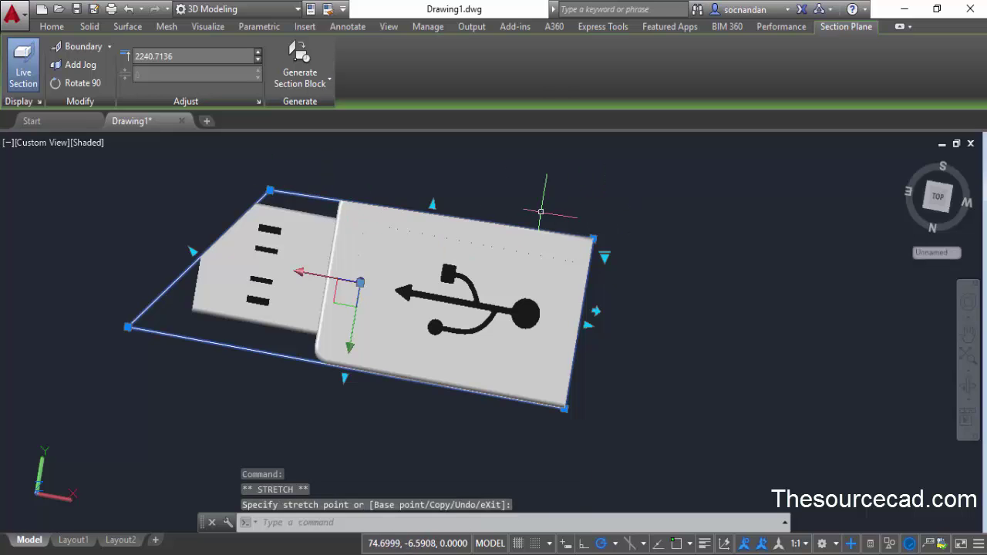
{"action": "left_click", "coordinate": [433, 206]}
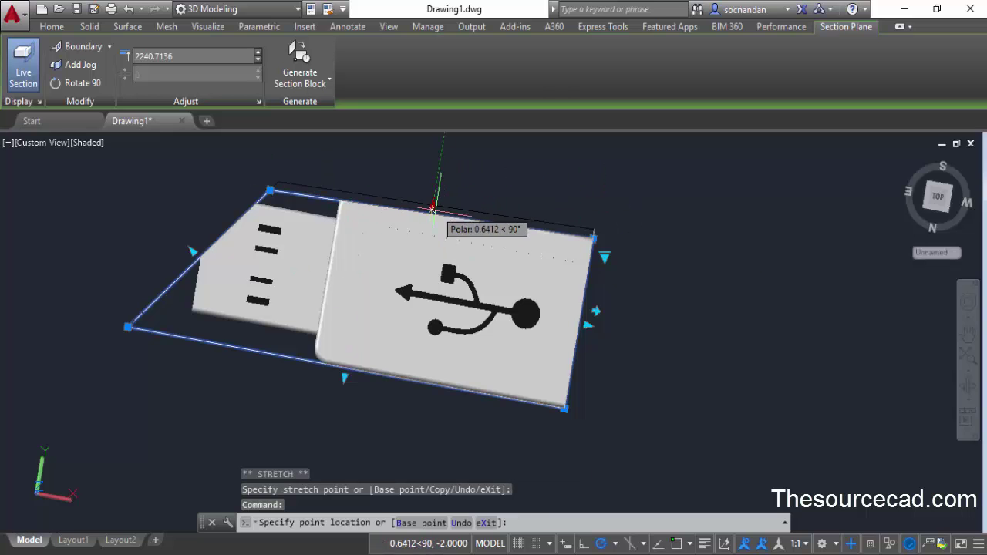
{"action": "left_click", "coordinate": [436, 244]}
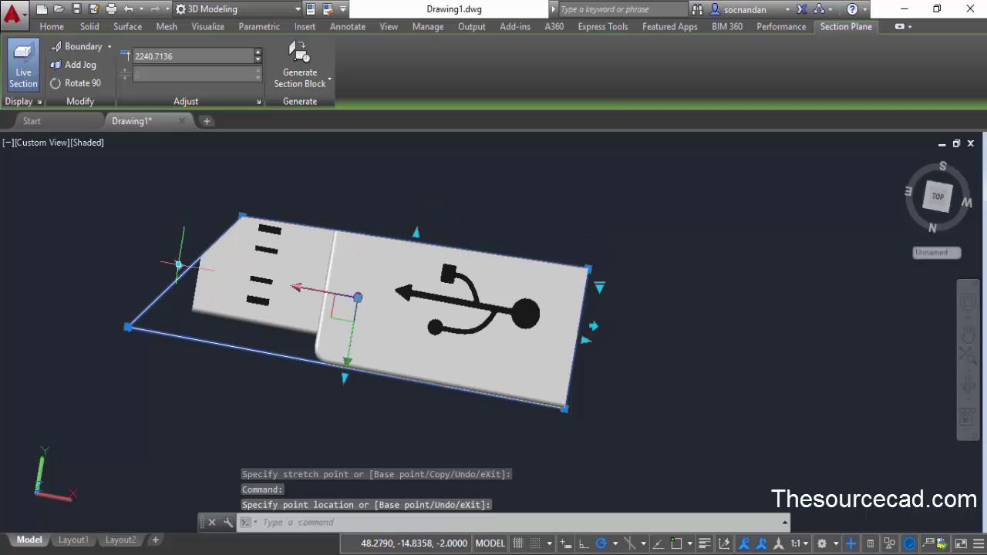
{"action": "left_click", "coordinate": [968, 389]}
{"action": "left_click_drag", "start_coordinate": [379, 332], "coordinate": [500, 245]}
{"action": "right_click", "coordinate": [500, 245]}
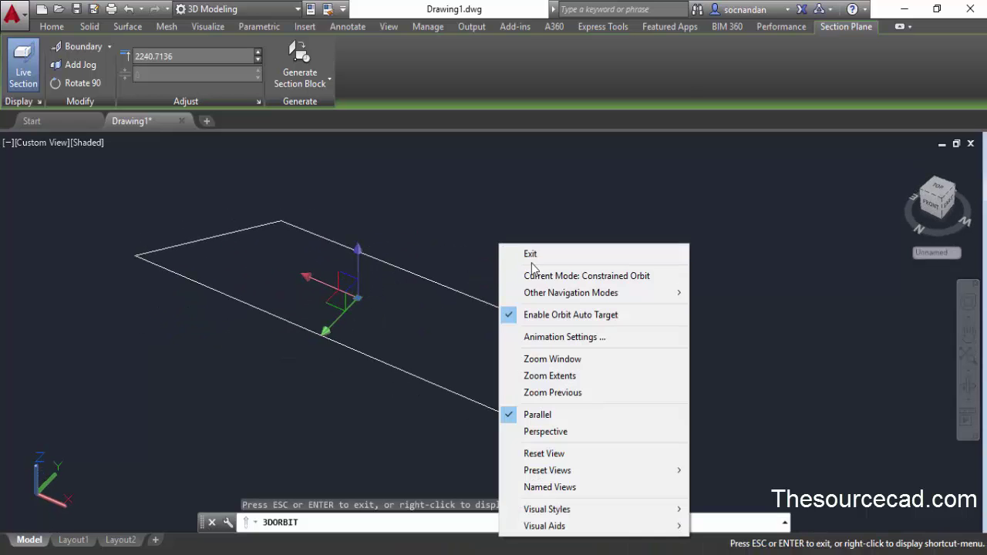
{"action": "left_click", "coordinate": [533, 255]}
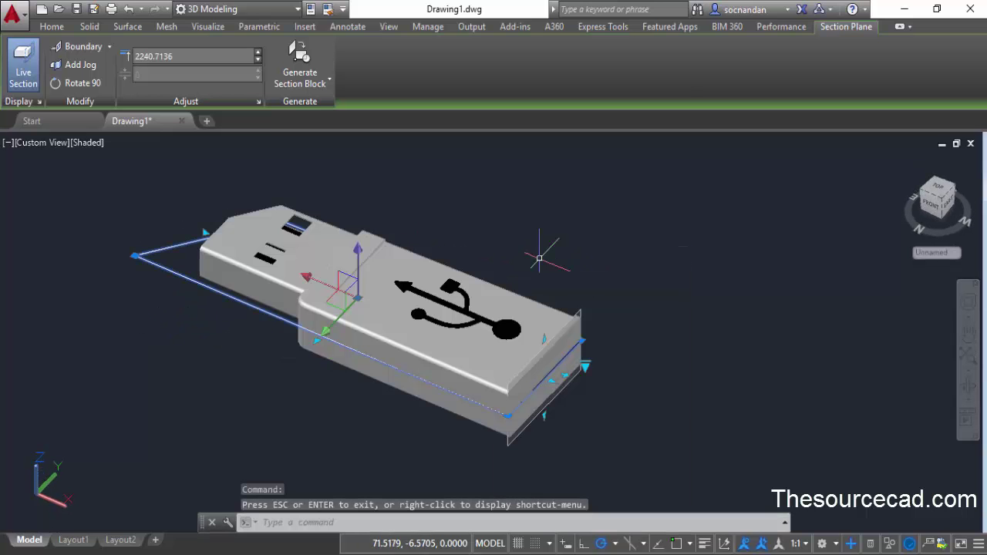
- Change the section to Volume type, lower the box top and move one side inward
{"action": "left_click", "coordinate": [587, 373]}
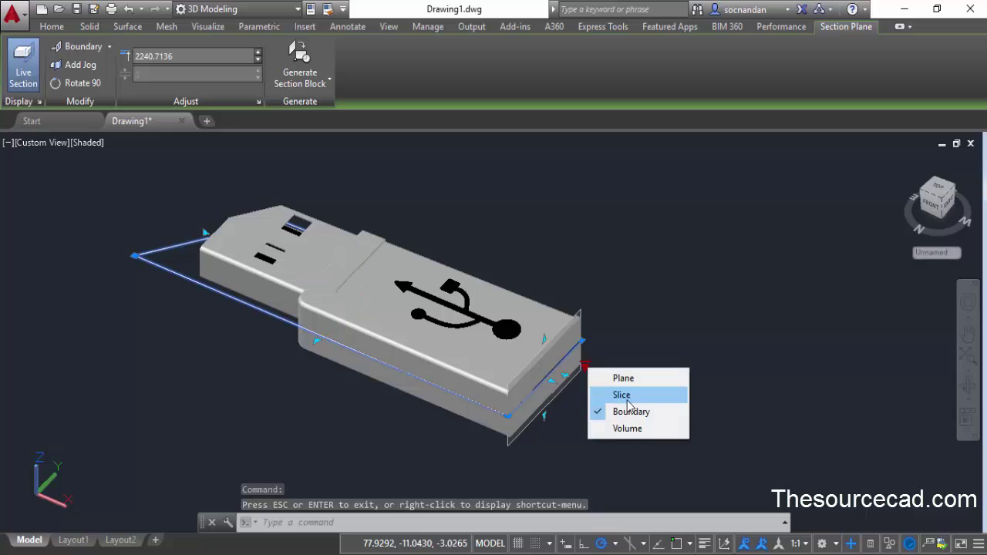
{"action": "left_click", "coordinate": [646, 426]}
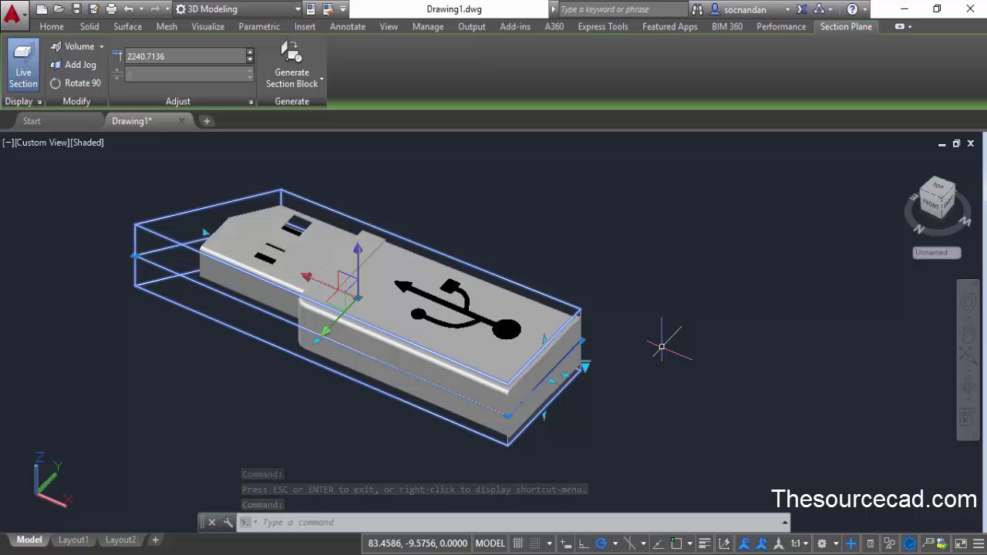
{"action": "left_click", "coordinate": [550, 334]}
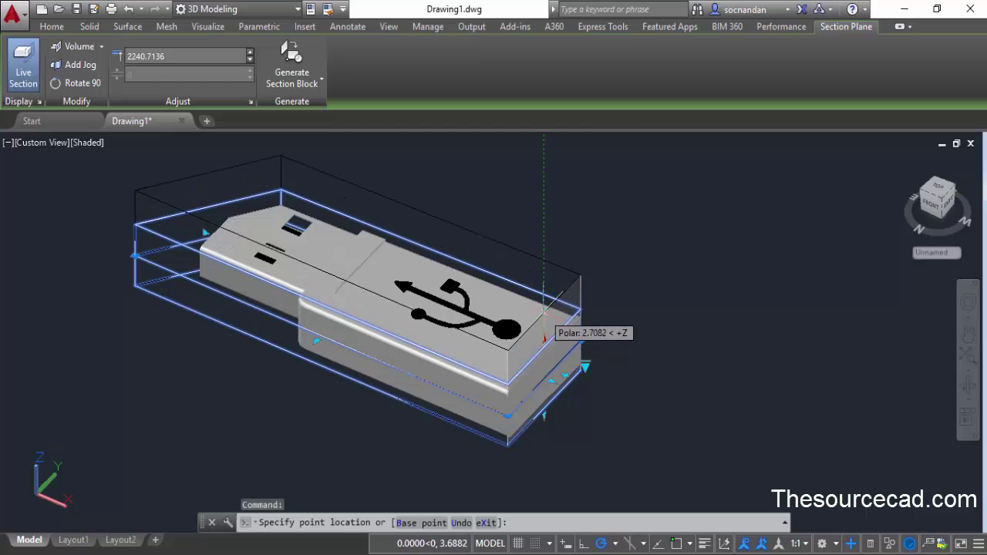
{"action": "left_click", "coordinate": [546, 356]}
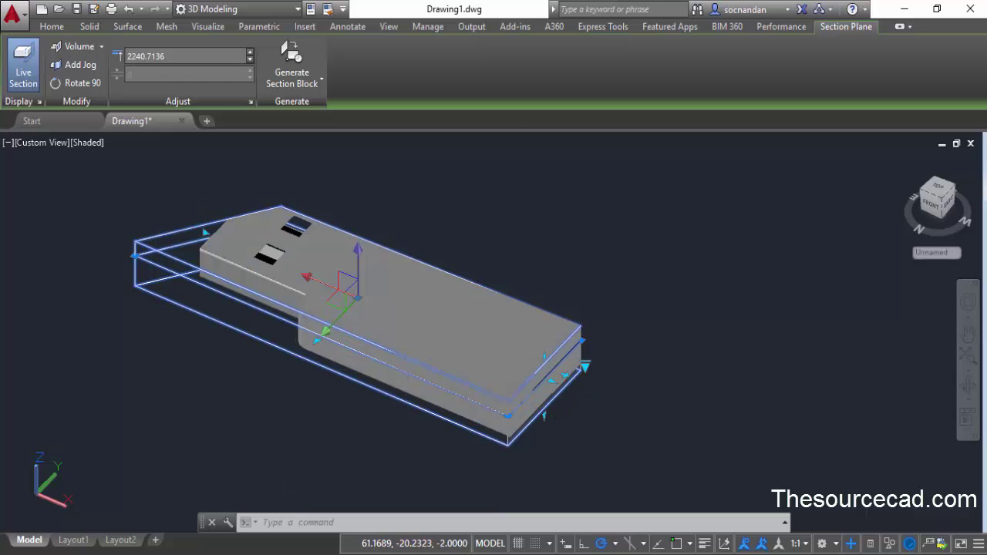
{"action": "left_click", "coordinate": [316, 339]}
{"action": "left_click", "coordinate": [357, 304]}
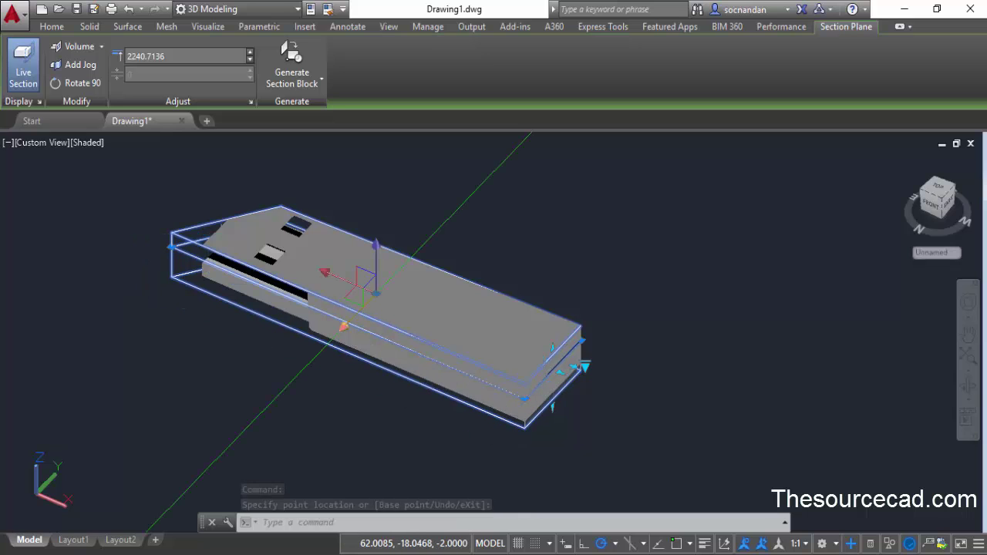
{"action": "left_click", "coordinate": [586, 367]}
- Set the section type to Slice, then change it back to Plane
{"action": "left_click", "coordinate": [622, 390]}
{"action": "left_click", "coordinate": [584, 369]}
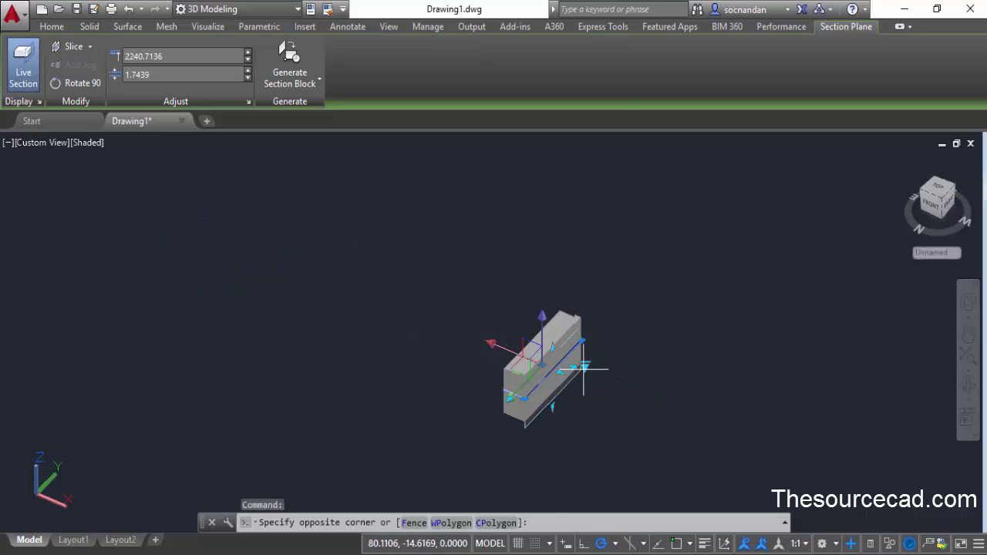
{"action": "left_click", "coordinate": [593, 360]}
{"action": "left_click", "coordinate": [586, 368]}
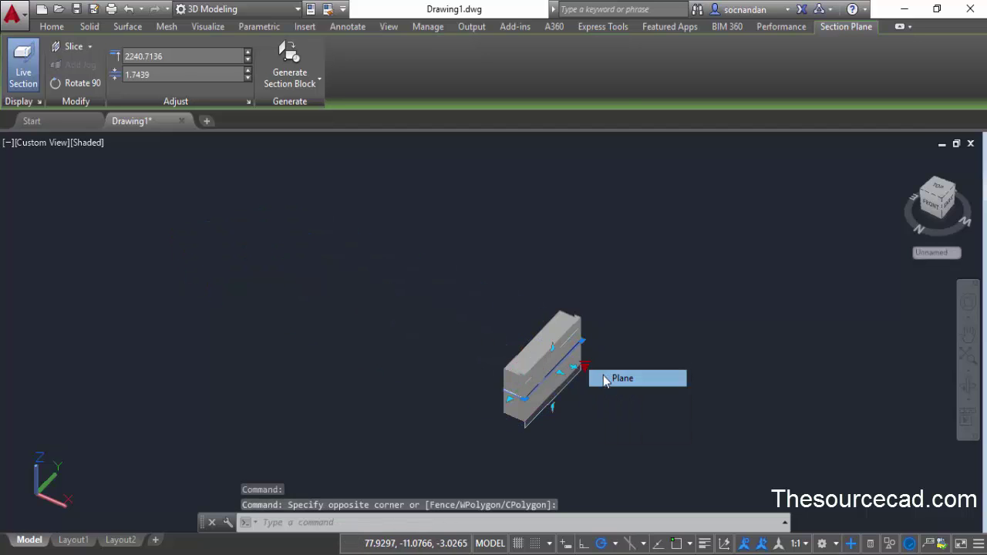
{"action": "left_click", "coordinate": [622, 378]}
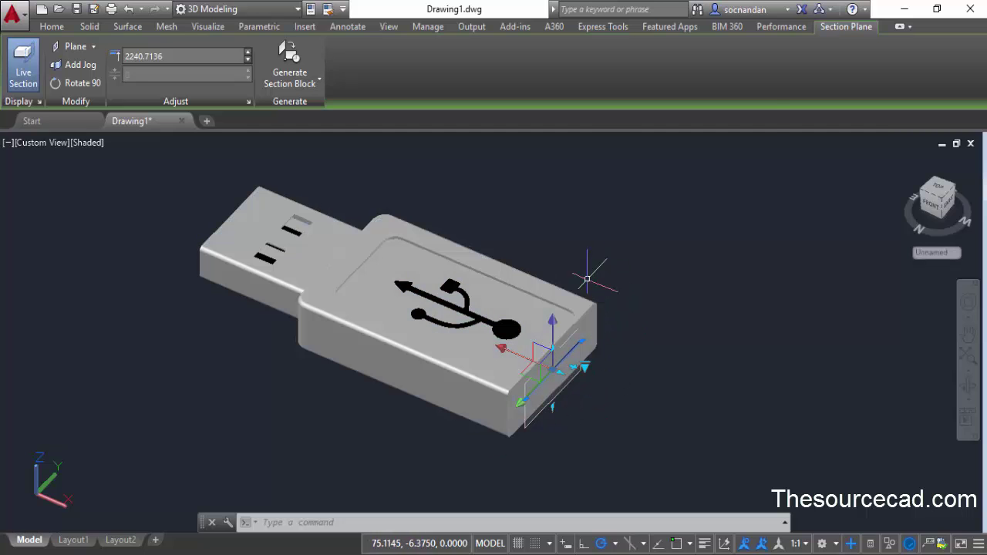
- Create a 2D section block from the plane, insert it beside the plug at full scale, and view from top
{"action": "right_click", "coordinate": [617, 287]}
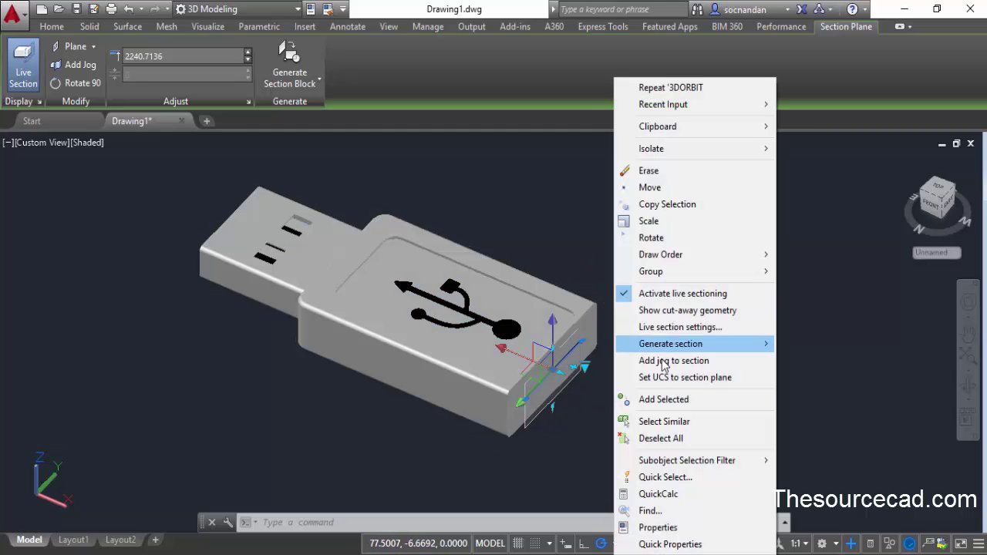
{"action": "mouse_move", "coordinate": [690, 347]}
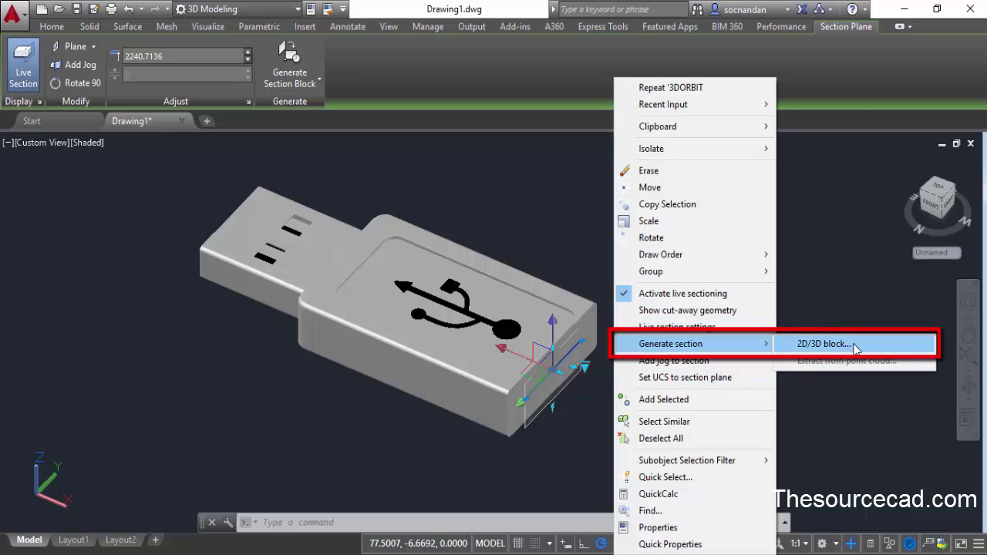
{"action": "left_click", "coordinate": [855, 347]}
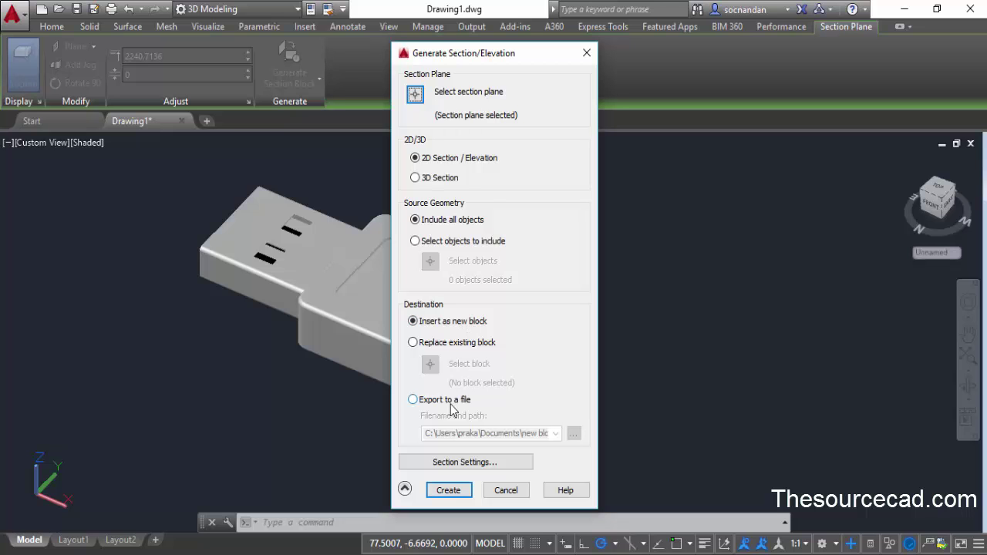
{"action": "left_click", "coordinate": [447, 490]}
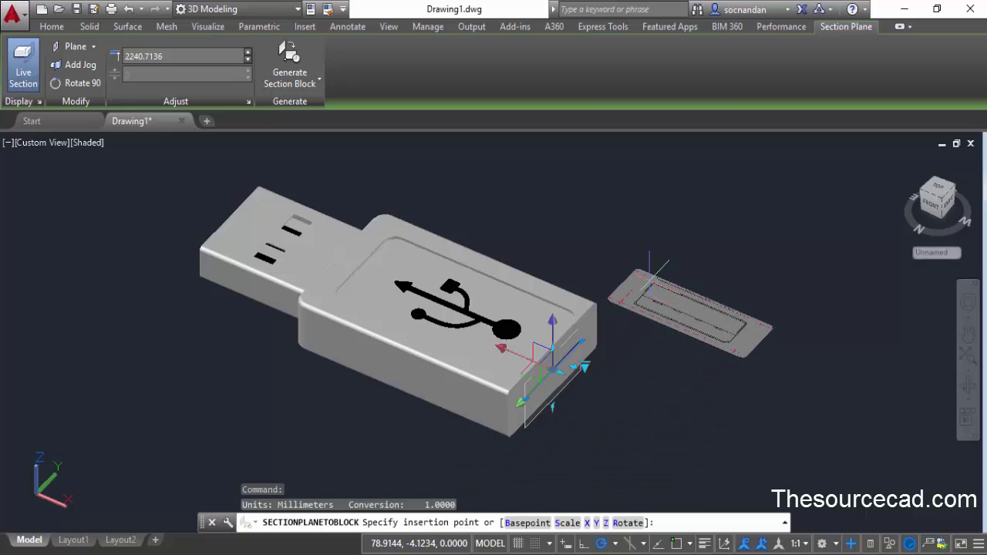
{"action": "left_click", "coordinate": [660, 262]}
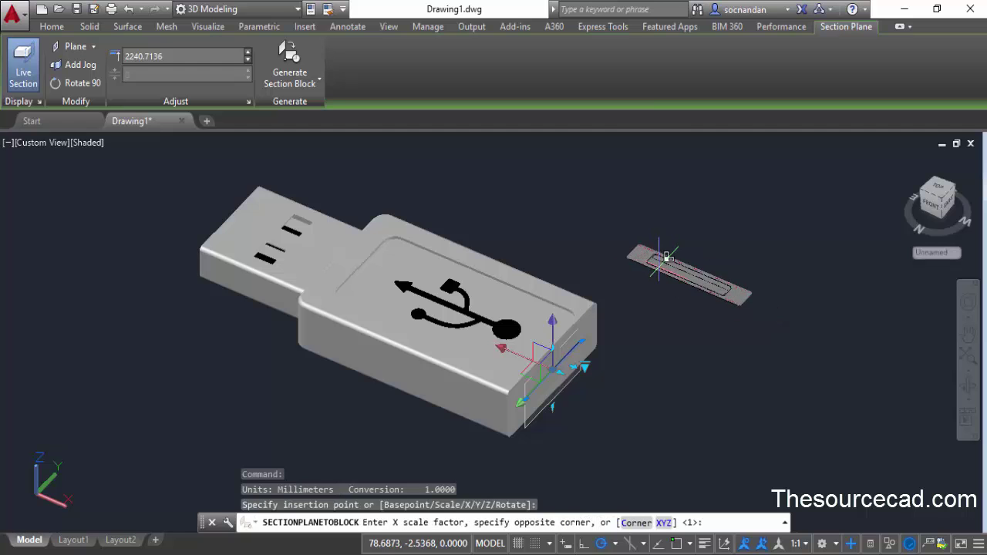
{"action": "key", "text": "Return"}
{"action": "key", "text": "Return"}
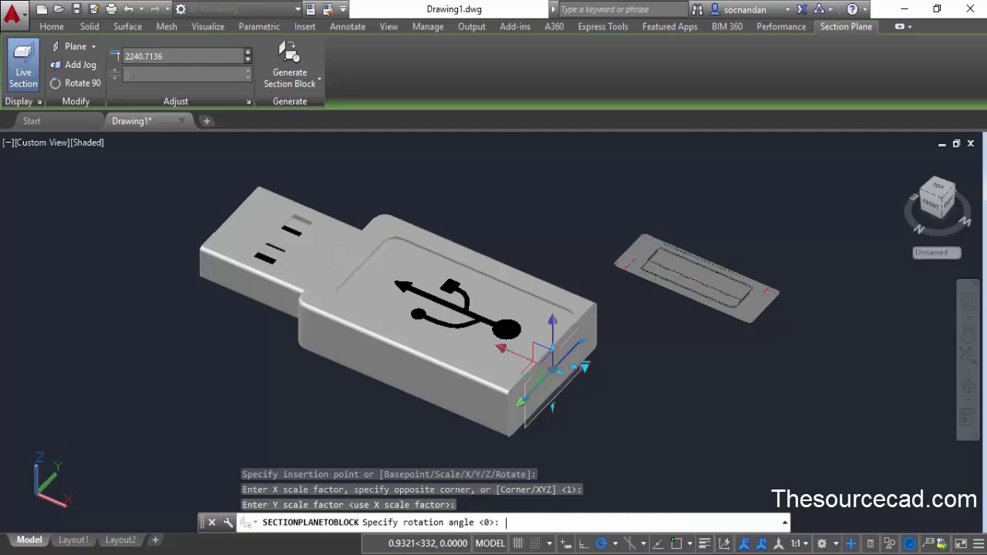
{"action": "key", "text": "Return"}
{"action": "key", "text": "Escape"}
{"action": "key", "text": "Escape"}
{"action": "left_click", "coordinate": [939, 192]}
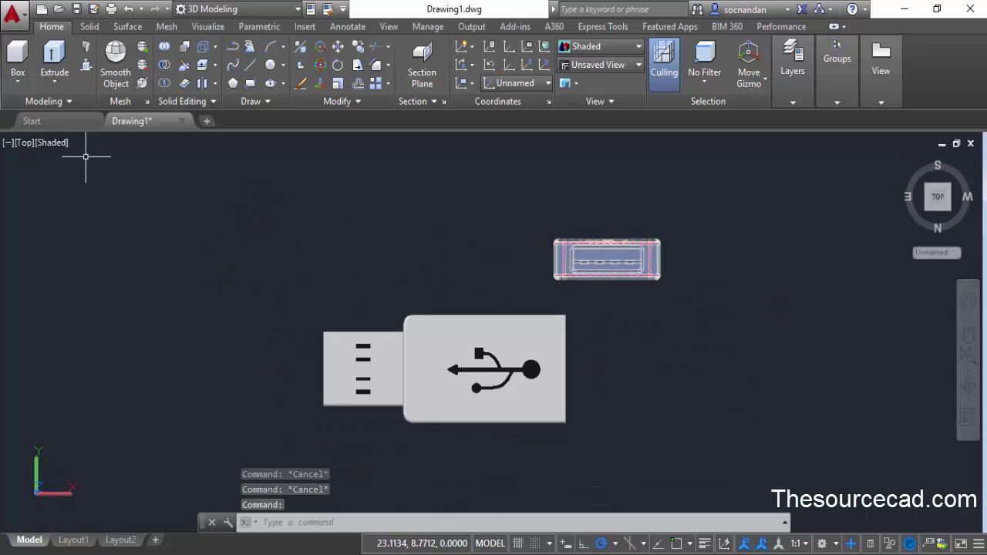
- Switch the visual style to 2D Wireframe and then back to Shaded
{"action": "left_click", "coordinate": [60, 148]}
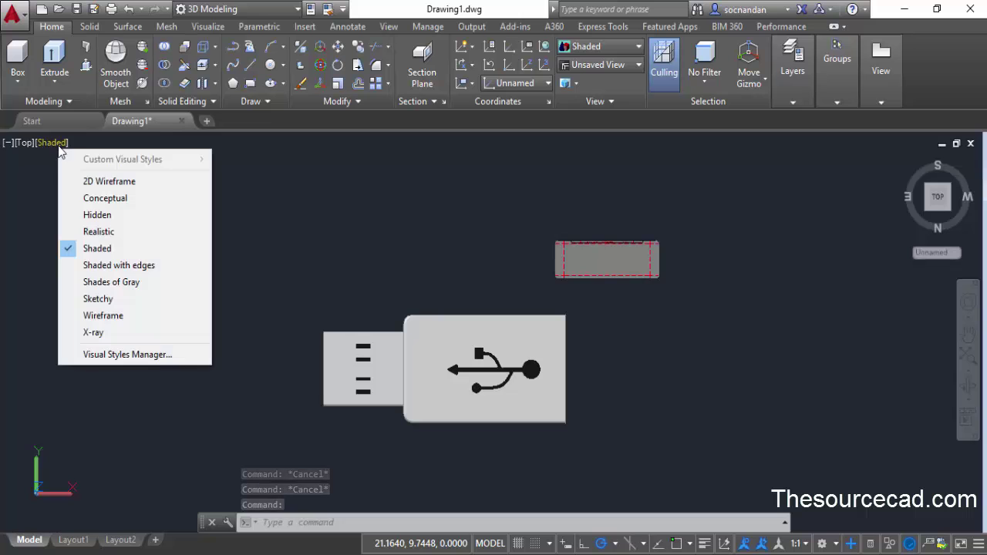
{"action": "left_click", "coordinate": [110, 183]}
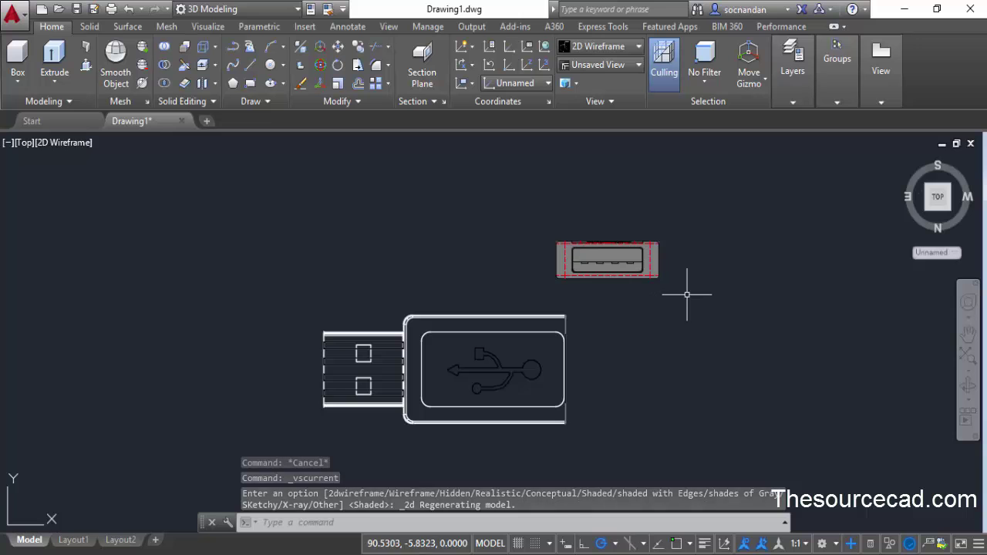
{"action": "left_click", "coordinate": [75, 146]}
{"action": "left_click", "coordinate": [123, 247]}
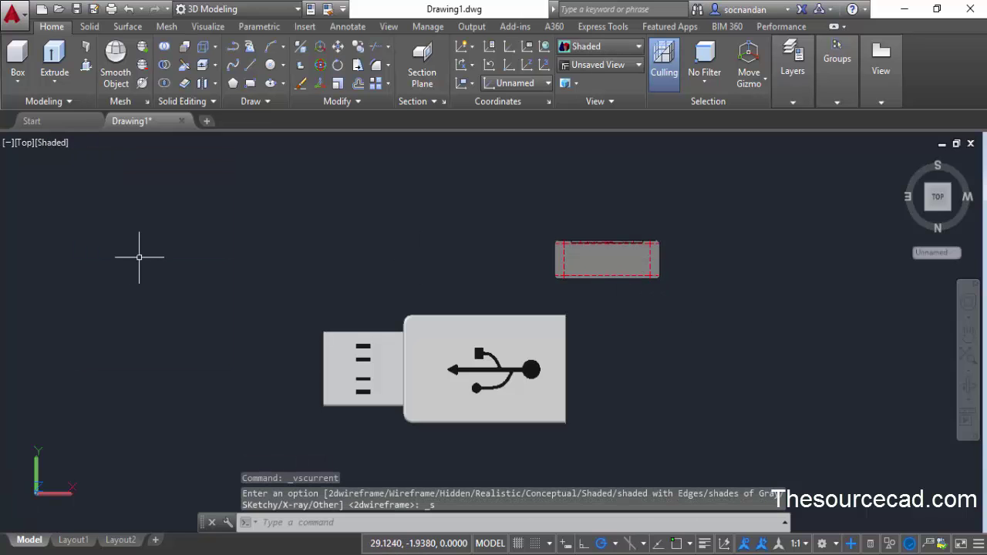
- Return to the isometric home view, orbit the USB model, and set parallel projection
{"action": "left_click", "coordinate": [905, 161]}
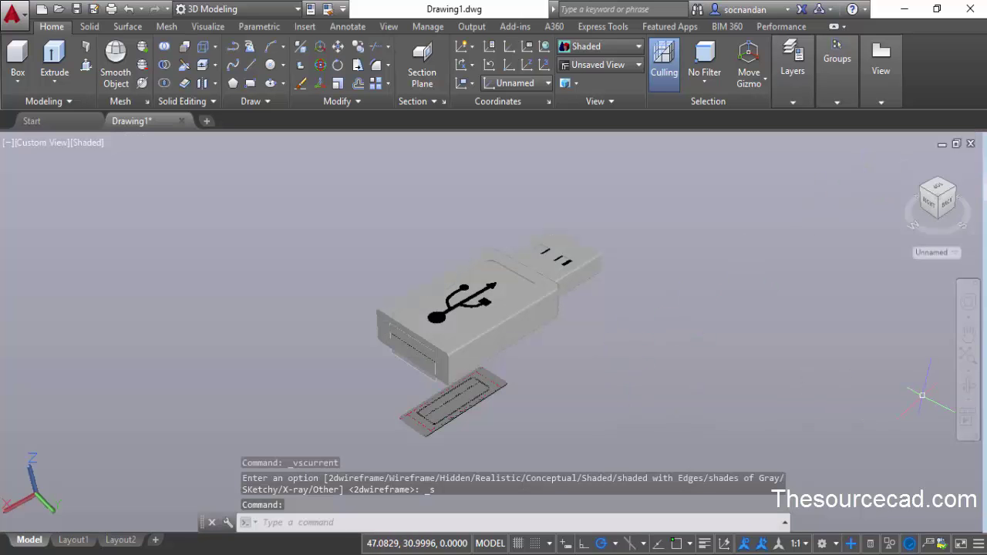
{"action": "left_click", "coordinate": [969, 384]}
{"action": "left_click_drag", "start_coordinate": [407, 381], "coordinate": [562, 364]}
{"action": "right_click", "coordinate": [579, 276]}
{"action": "left_click", "coordinate": [593, 271]}
{"action": "right_click", "coordinate": [926, 189]}
{"action": "left_click", "coordinate": [894, 219]}
- Delete the connector piece and place a section plane on the plug's front face
{"action": "left_click", "coordinate": [700, 413]}
{"action": "left_click", "coordinate": [653, 298]}
{"action": "key", "text": "Delete"}
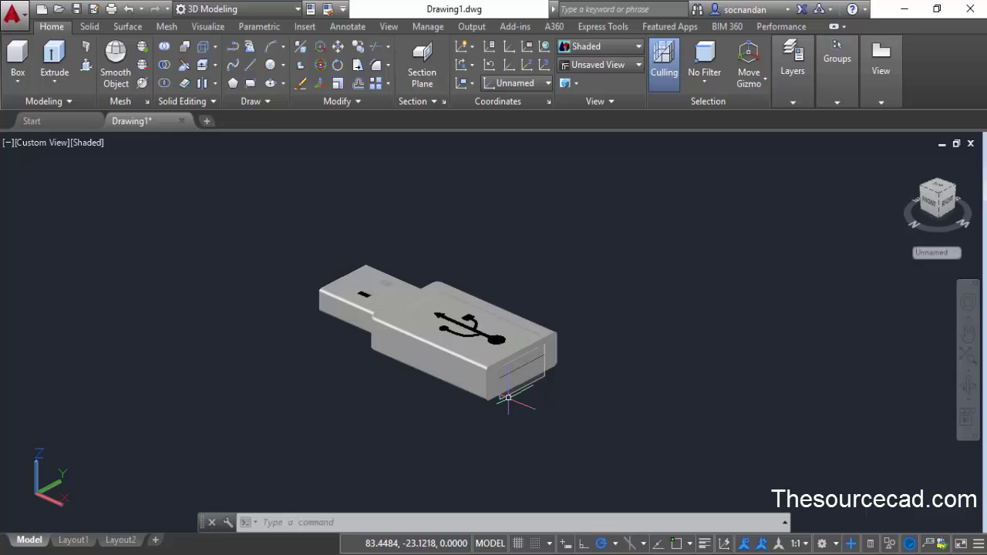
{"action": "left_click", "coordinate": [510, 395]}
- Create a 3D section block from the section plane and insert it at default scale
{"action": "right_click", "coordinate": [634, 359]}
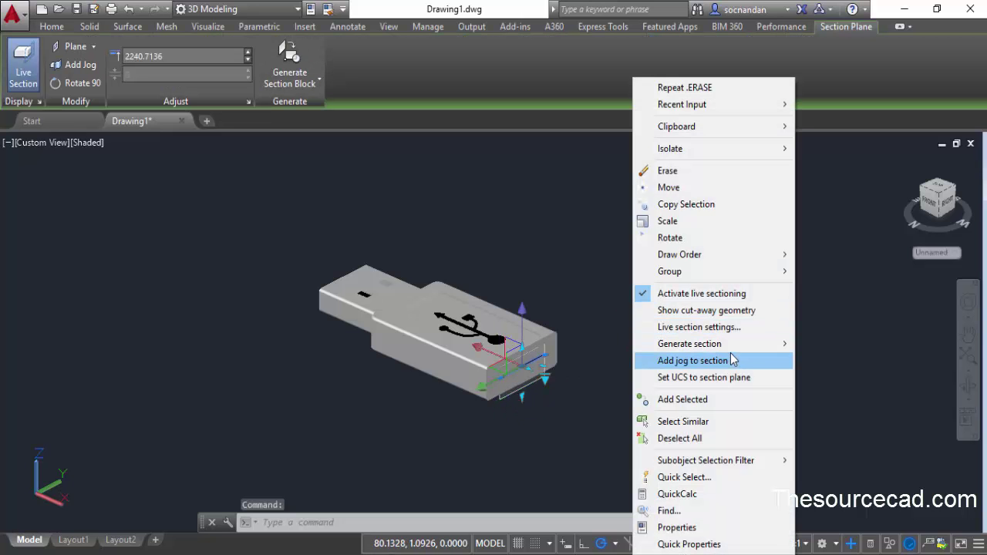
{"action": "mouse_move", "coordinate": [747, 352]}
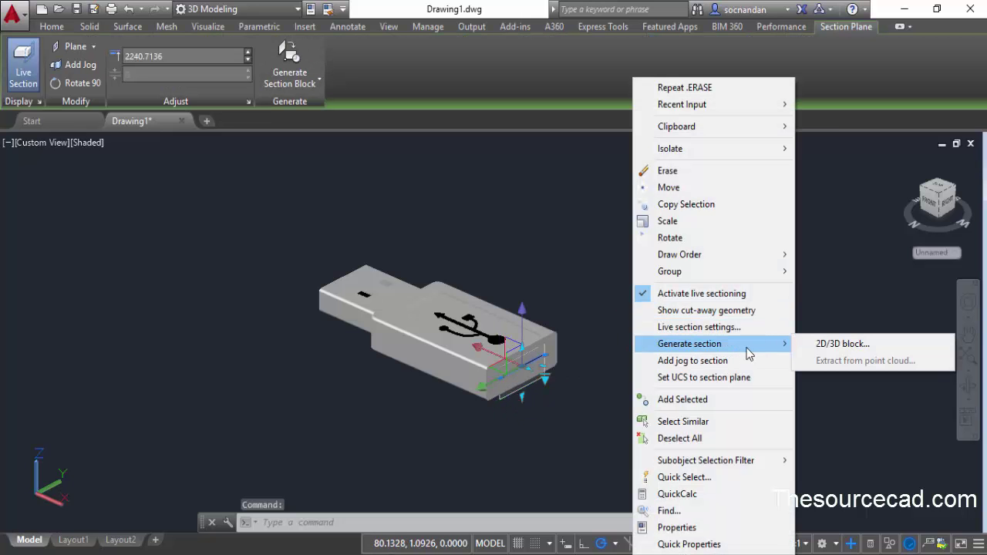
{"action": "left_click", "coordinate": [807, 346]}
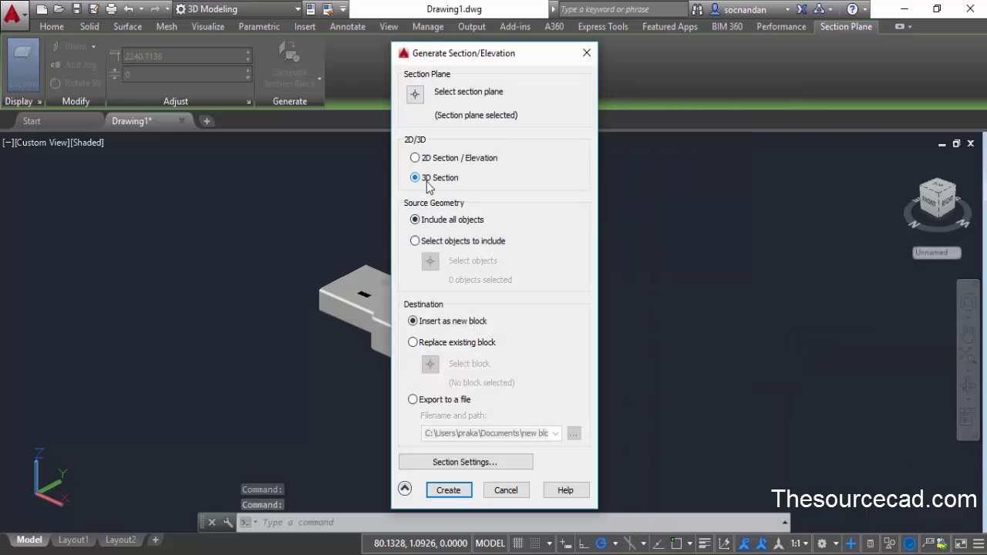
{"action": "left_click", "coordinate": [448, 490]}
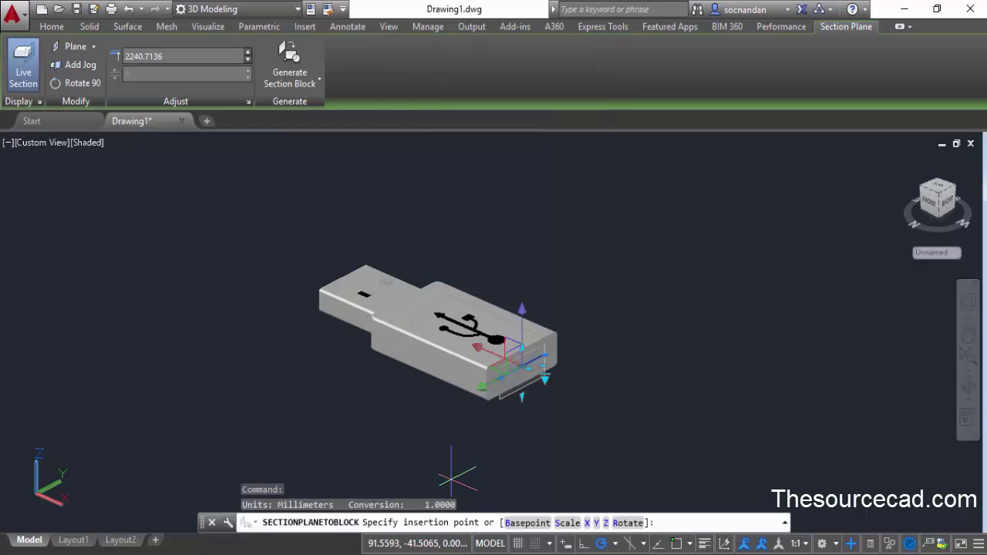
{"action": "left_click", "coordinate": [584, 369]}
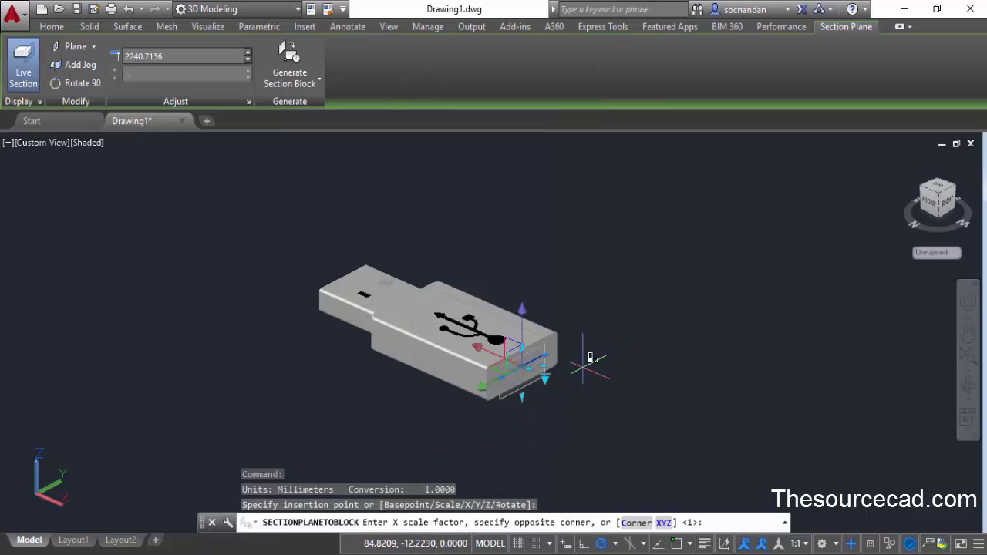
{"action": "key", "text": "Return"}
{"action": "key", "text": "Return"}
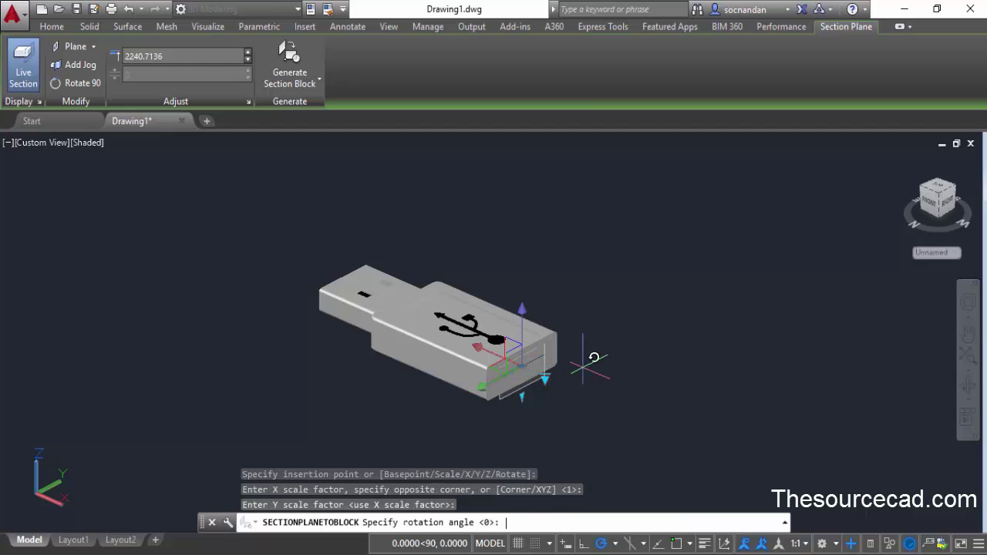
{"action": "key", "text": "Escape"}
{"action": "key", "text": "Escape"}
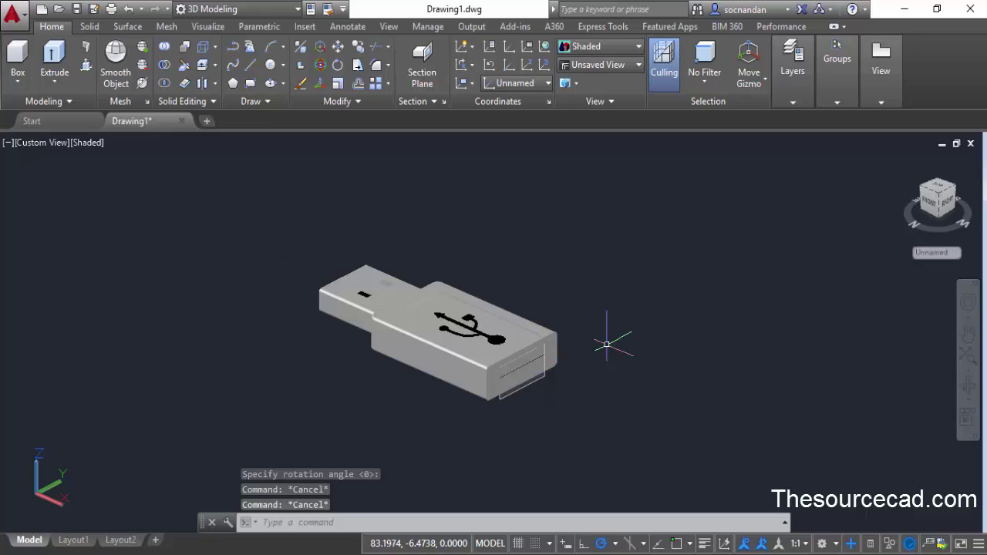
- Zoom to extents and move the small 3D section block next to the USB plug
{"action": "middle_click", "coordinate": [579, 301]}
{"action": "middle_click", "coordinate": [580, 302]}
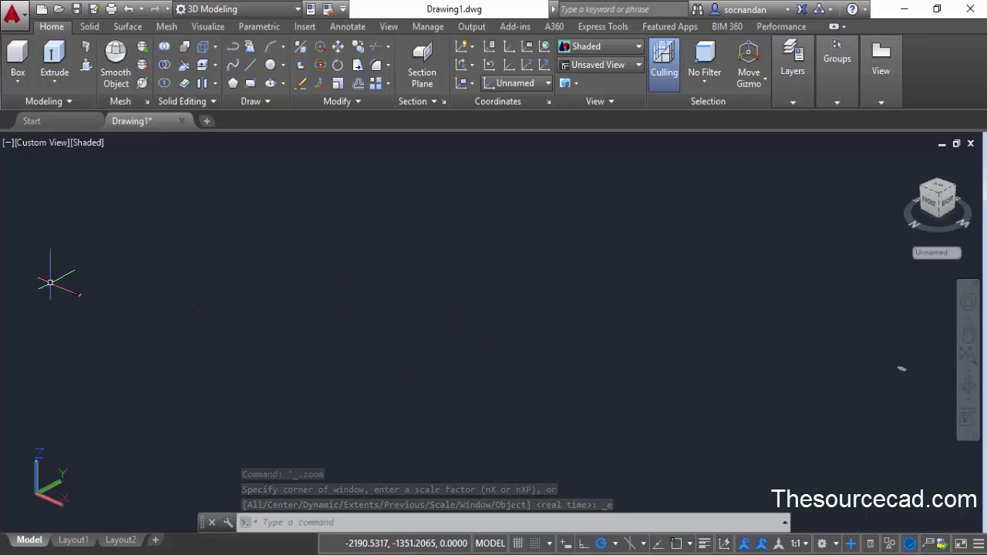
{"action": "left_click", "coordinate": [55, 286]}
{"action": "left_click", "coordinate": [102, 336]}
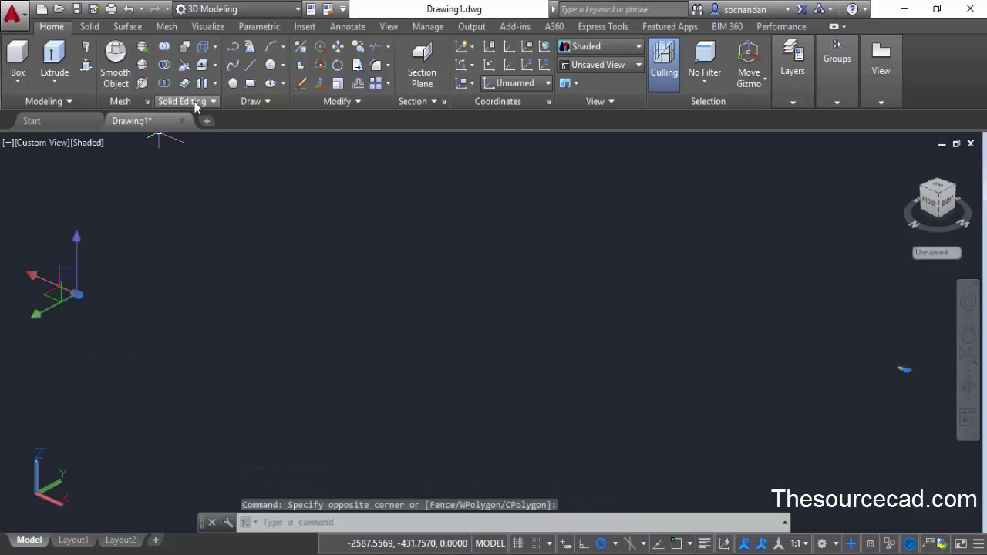
{"action": "left_click", "coordinate": [338, 46]}
{"action": "left_click", "coordinate": [76, 296]}
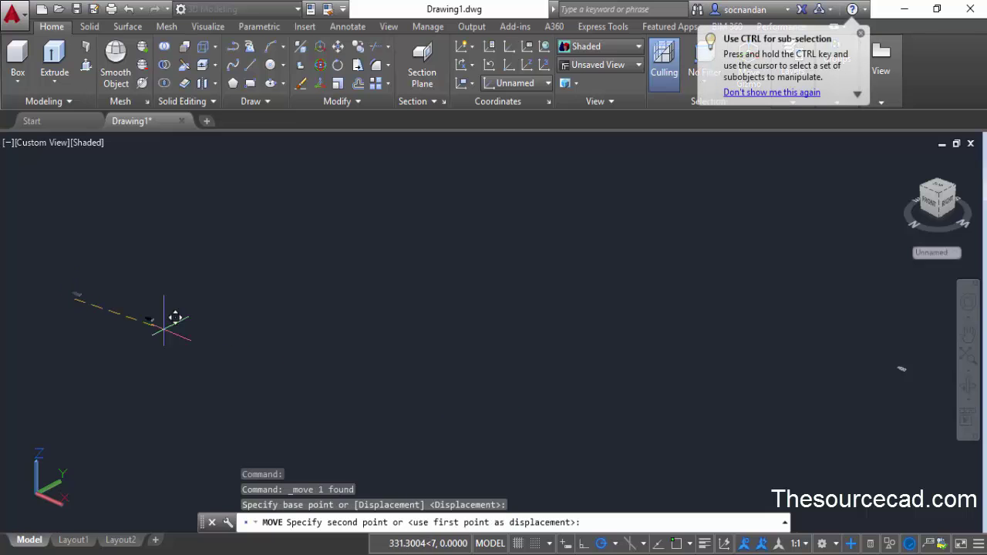
{"action": "left_click", "coordinate": [895, 368]}
- Frame both USB solids in the view and select the black section block
{"action": "middle_click_drag", "start_coordinate": [870, 379], "coordinate": [429, 341]}
{"action": "scroll", "coordinate": [429, 341], "scroll_direction": "up", "scroll_amount": 10}
{"action": "middle_click_drag", "start_coordinate": [264, 330], "coordinate": [385, 330]}
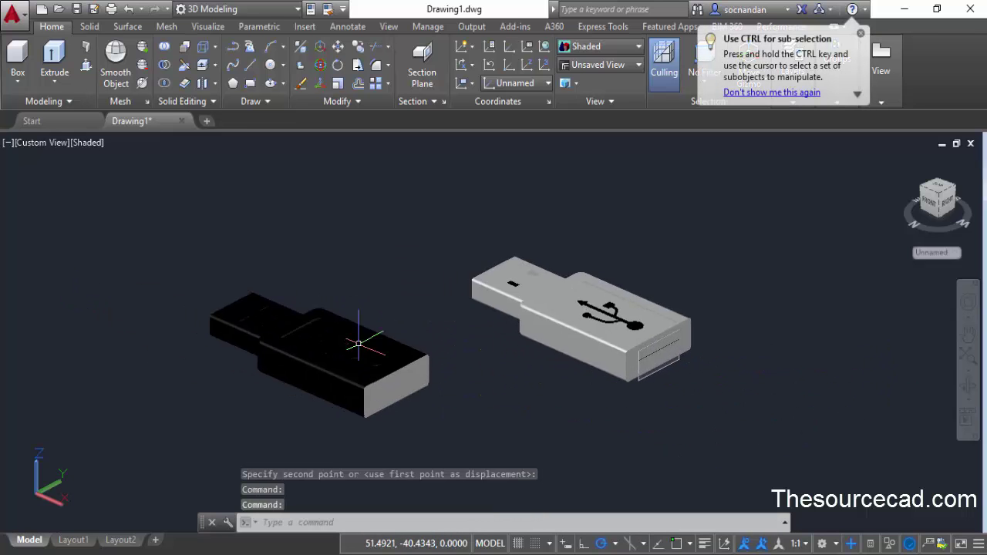
{"action": "left_click", "coordinate": [348, 319]}
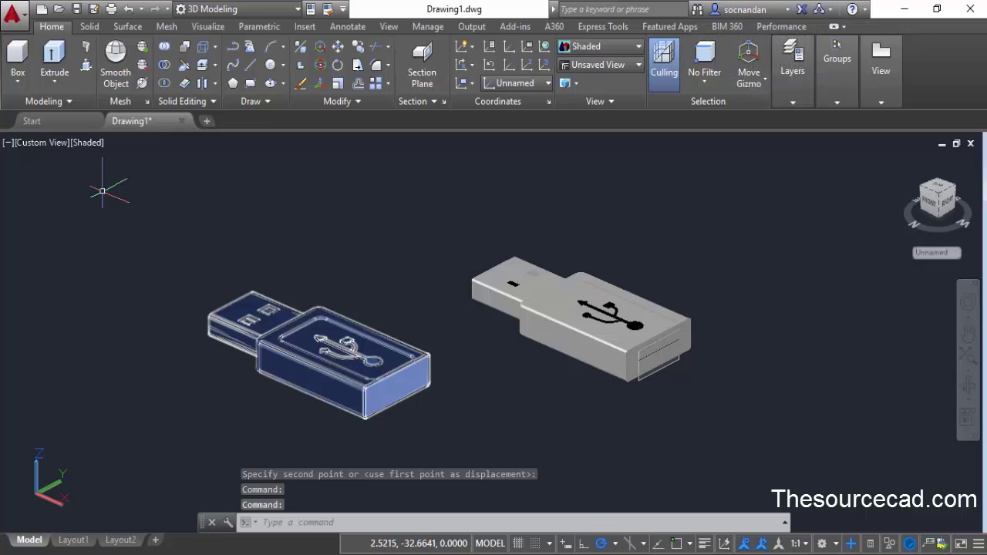
- Try the Realistic and then the Conceptual visual styles on the models
{"action": "left_click", "coordinate": [89, 145]}
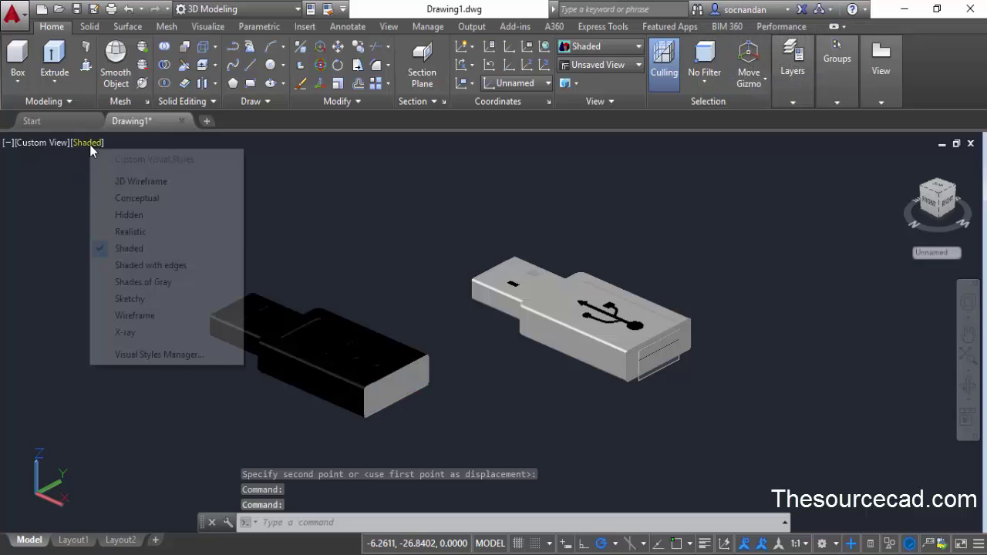
{"action": "left_click", "coordinate": [145, 232]}
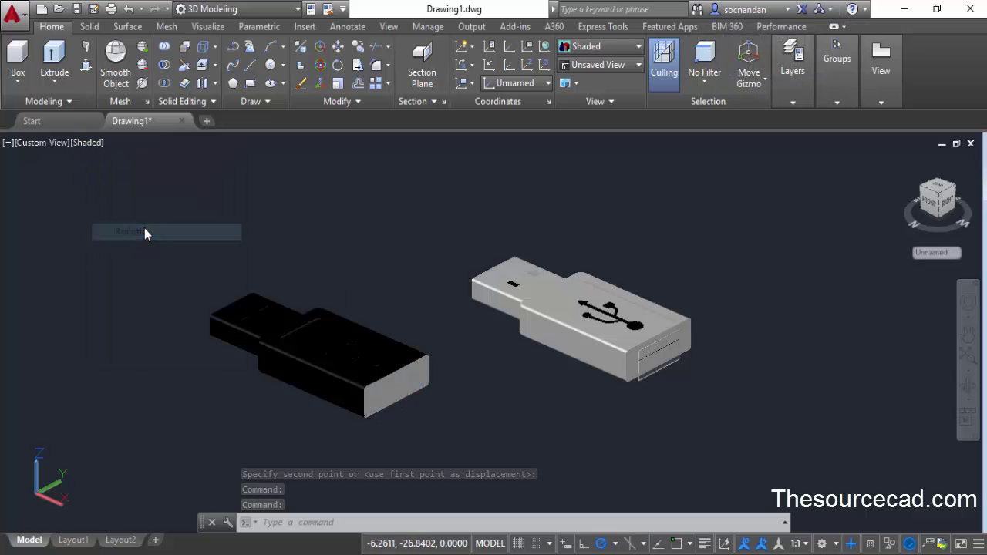
{"action": "left_click", "coordinate": [90, 143]}
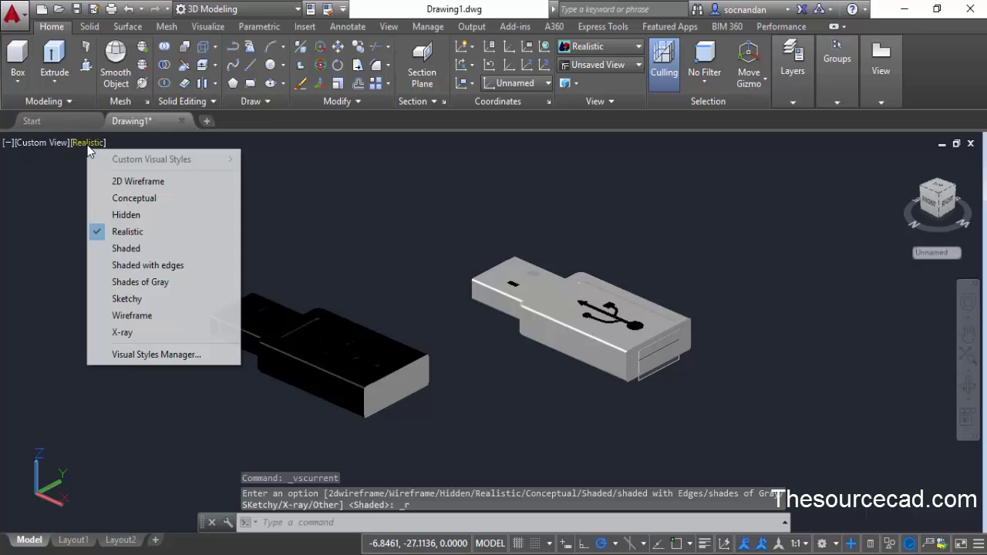
{"action": "left_click", "coordinate": [153, 199]}
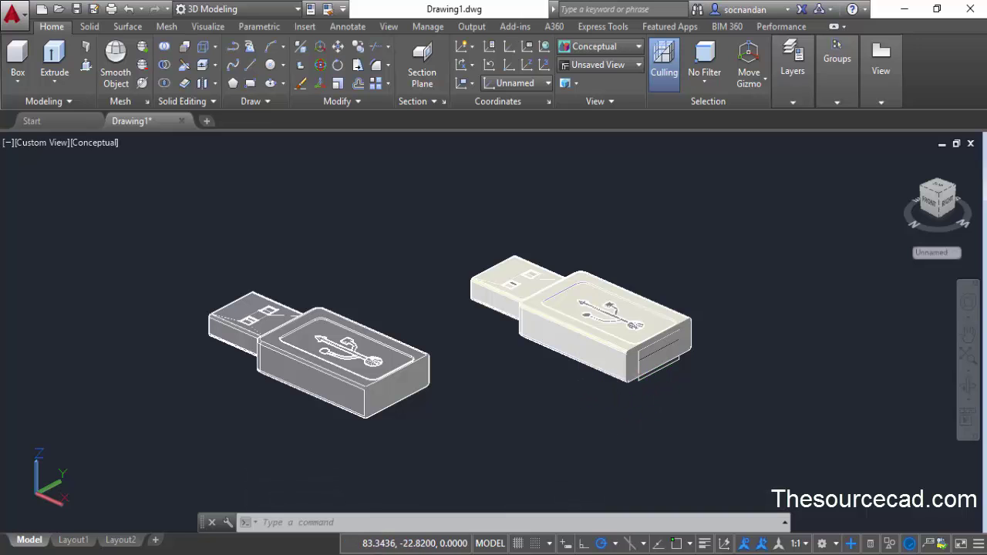
- Erase the section plane on the right USB plug and return to Shaded display
{"action": "left_click", "coordinate": [642, 381]}
{"action": "right_click", "coordinate": [457, 188]}
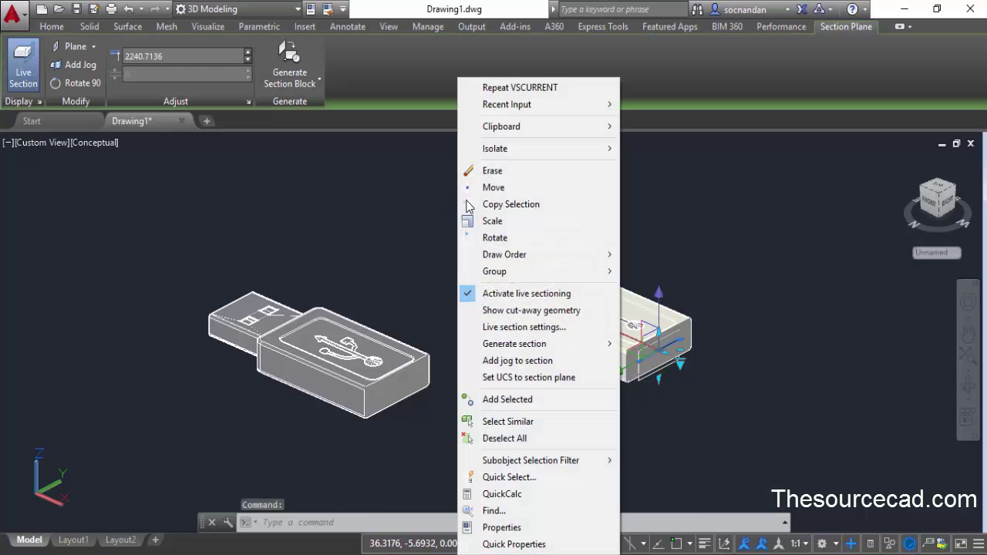
{"action": "left_click", "coordinate": [496, 173]}
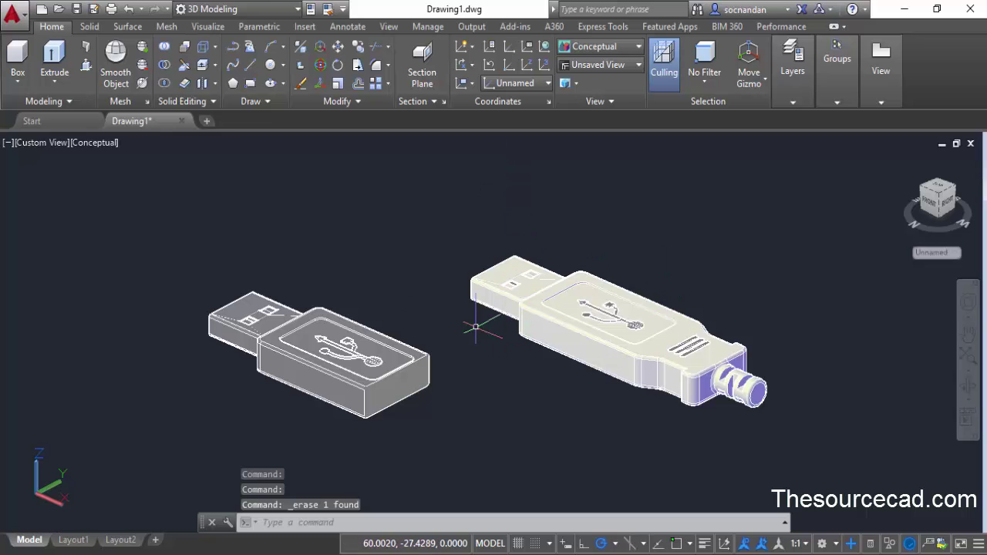
{"action": "left_click", "coordinate": [96, 144]}
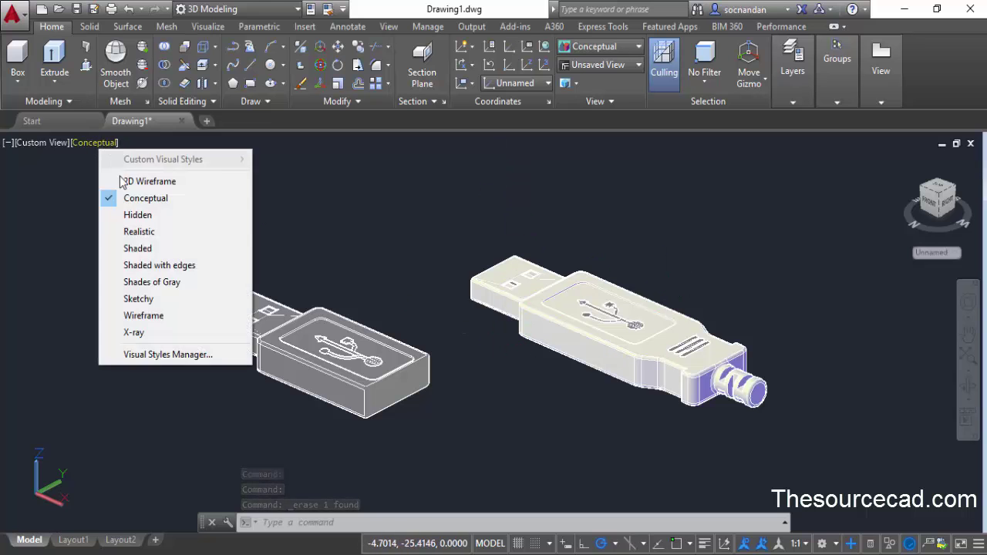
{"action": "left_click", "coordinate": [156, 248]}
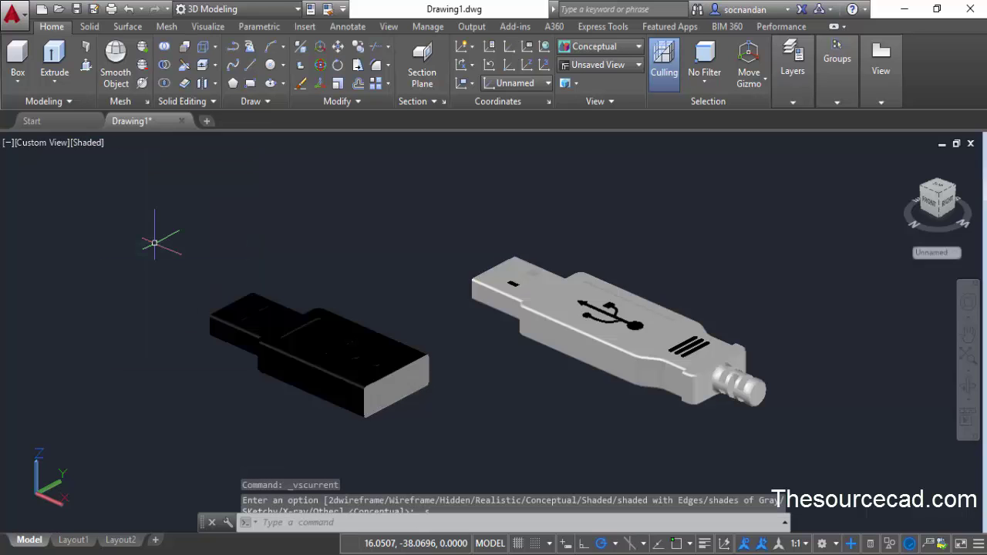